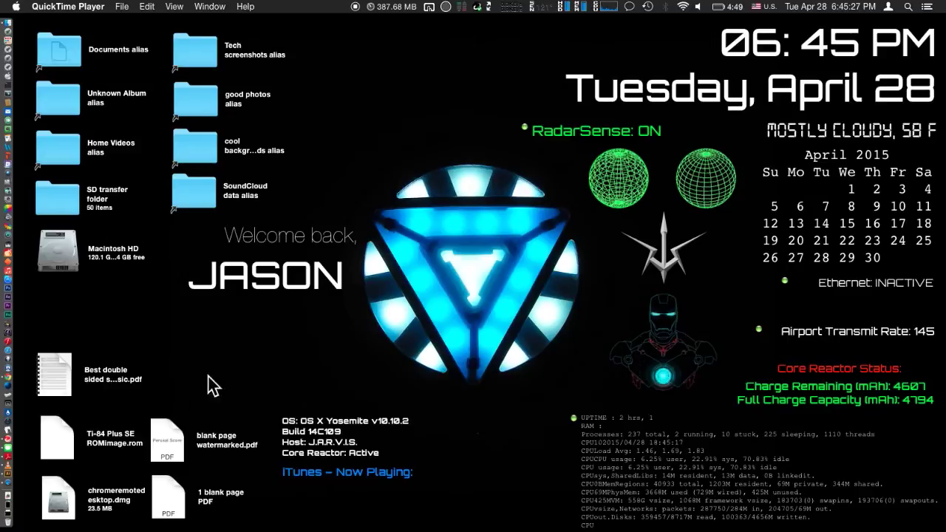
Bring Adobe Illustrator to the front from its Dock icon.
click(10, 473)
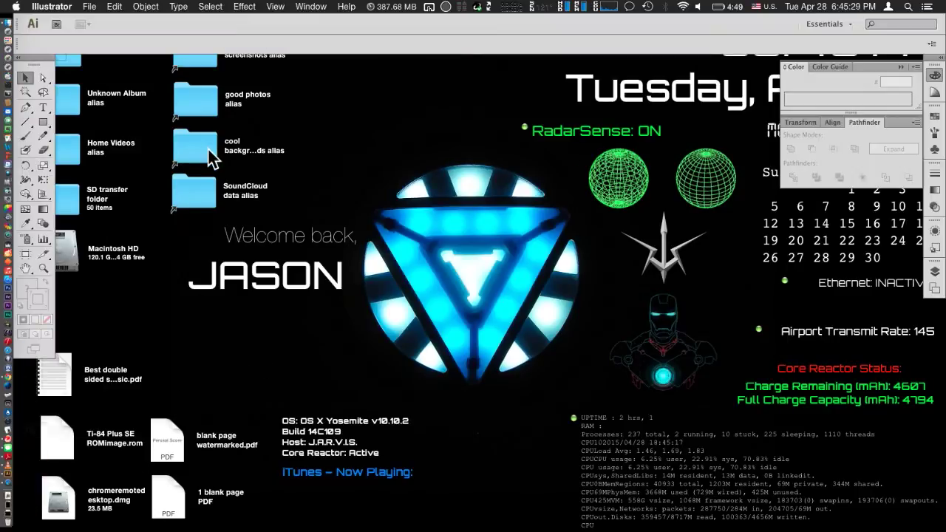
Create a new 1600 × 1600 px Illustrator document, Untitled-1.
click(89, 6)
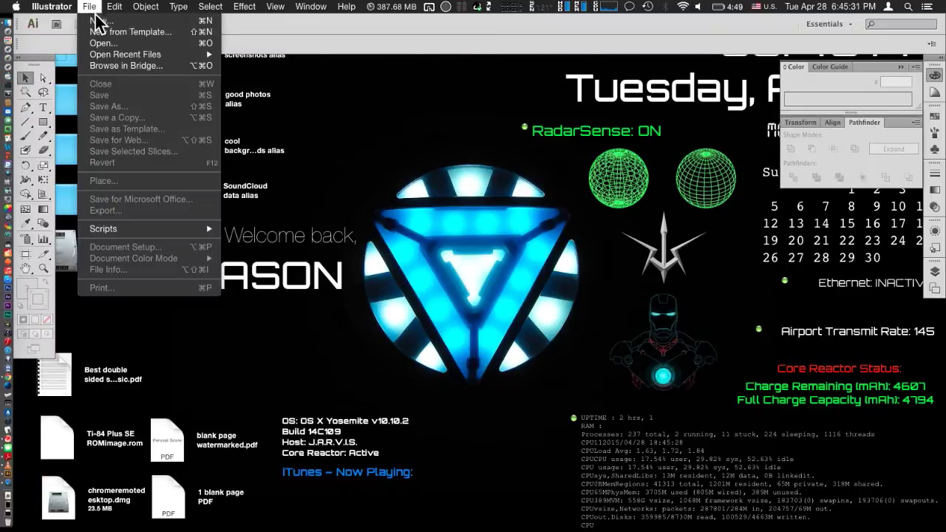
click(89, 7)
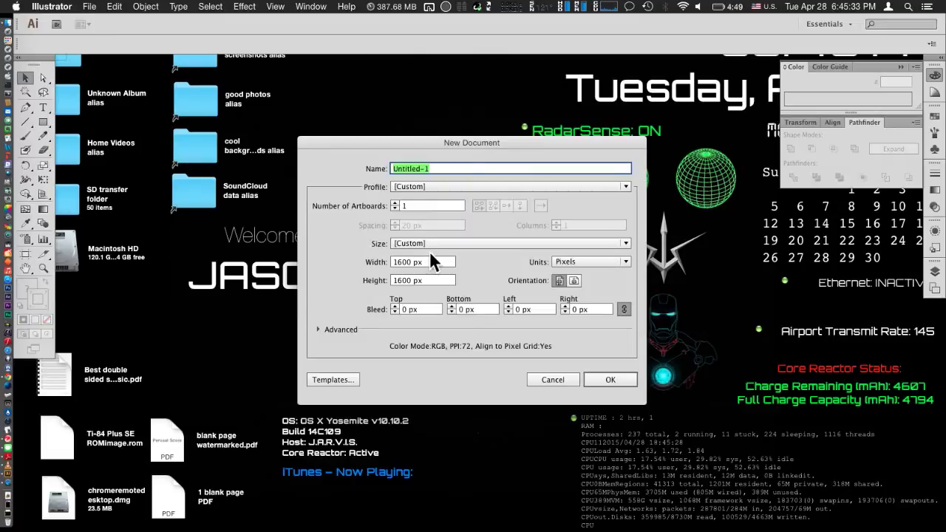
click(610, 378)
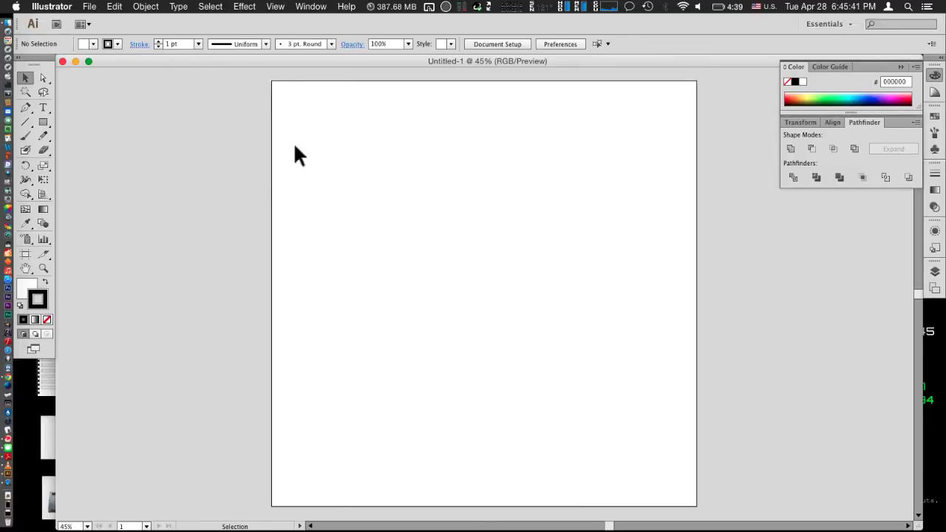
Draw three overlapping rectangles stepping diagonally down the artboard, undoing an oversized one.
click(43, 122)
drag(315, 122, 480, 264)
drag(432, 194, 551, 349)
drag(325, 358, 545, 172)
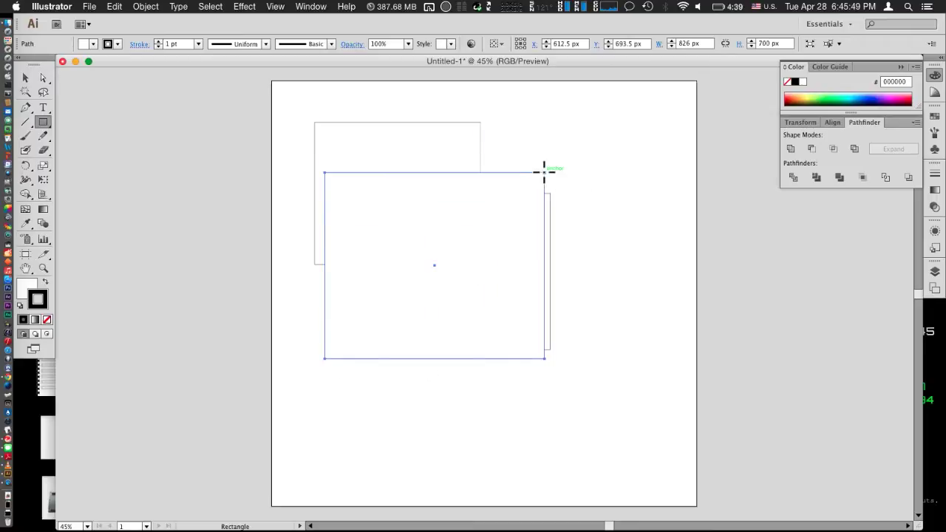
key(super+z)
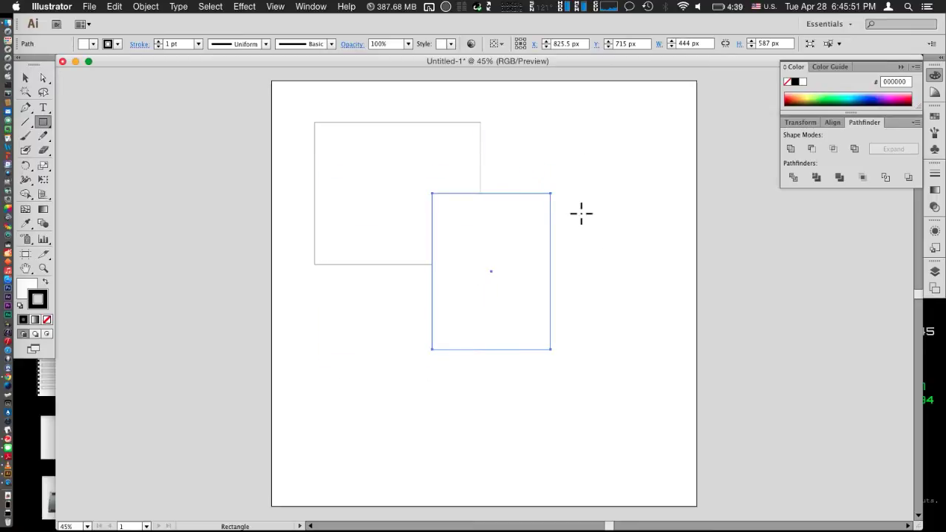
drag(520, 412, 606, 284)
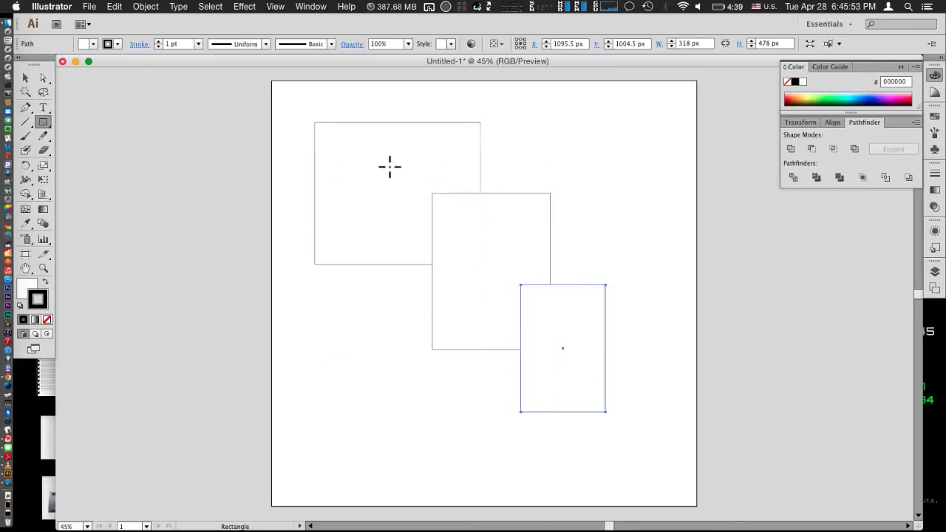
click(43, 107)
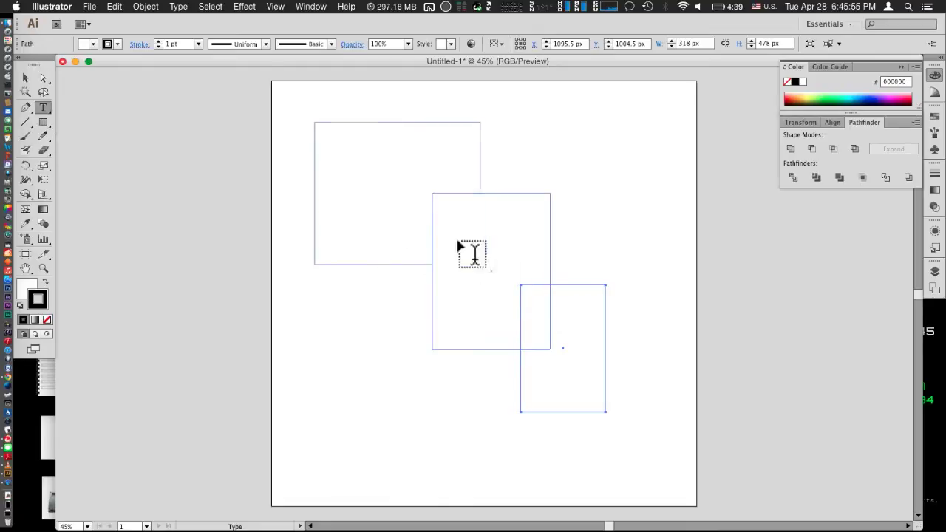
Add 'INTENSE LOGO' text at 60 pt and move it into the top-left rectangle.
click(327, 333)
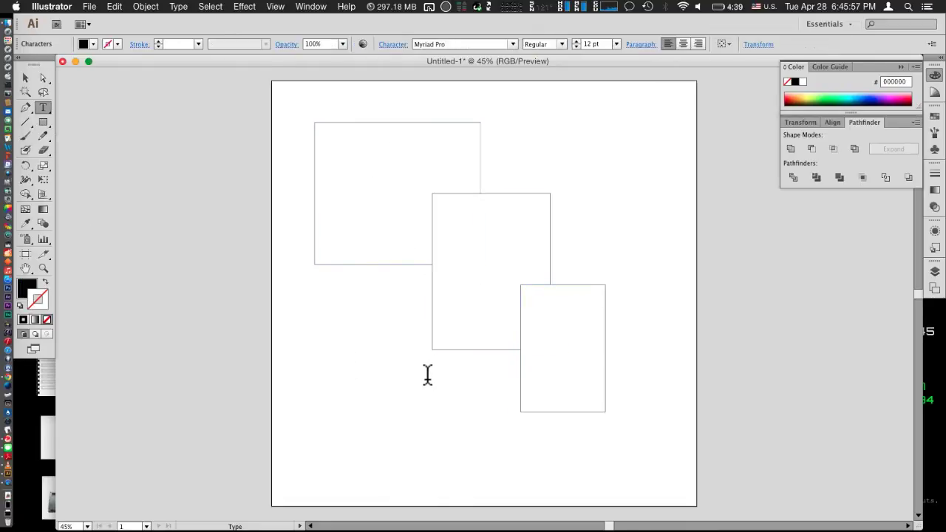
text(texting)
click(616, 45)
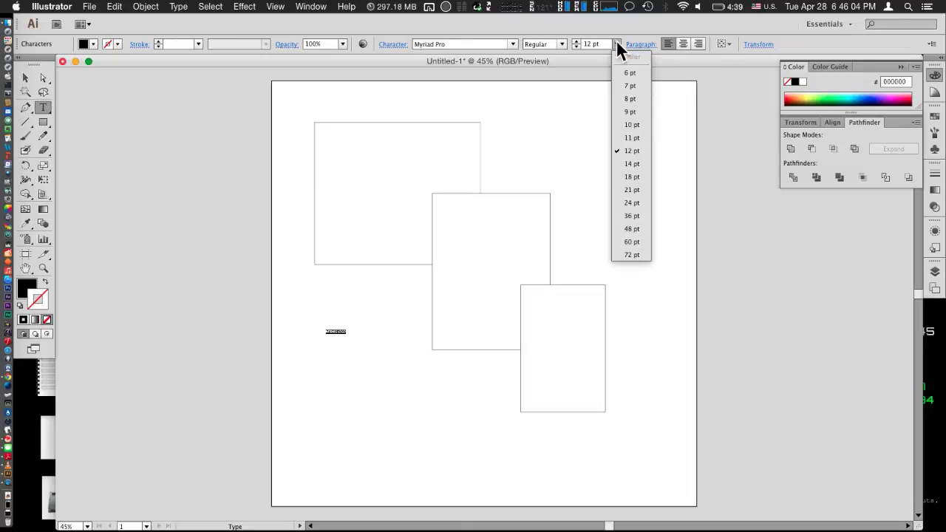
click(632, 241)
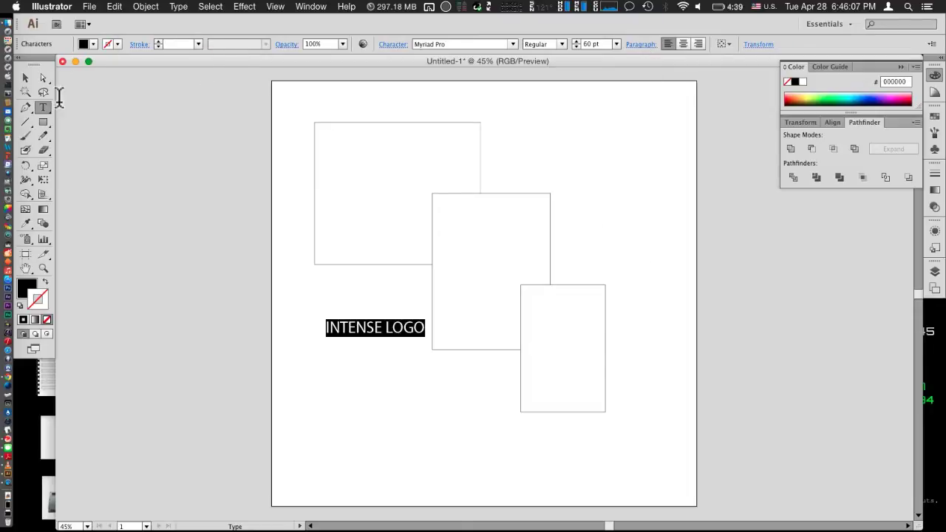
click(24, 77)
drag(384, 312, 390, 188)
click(391, 386)
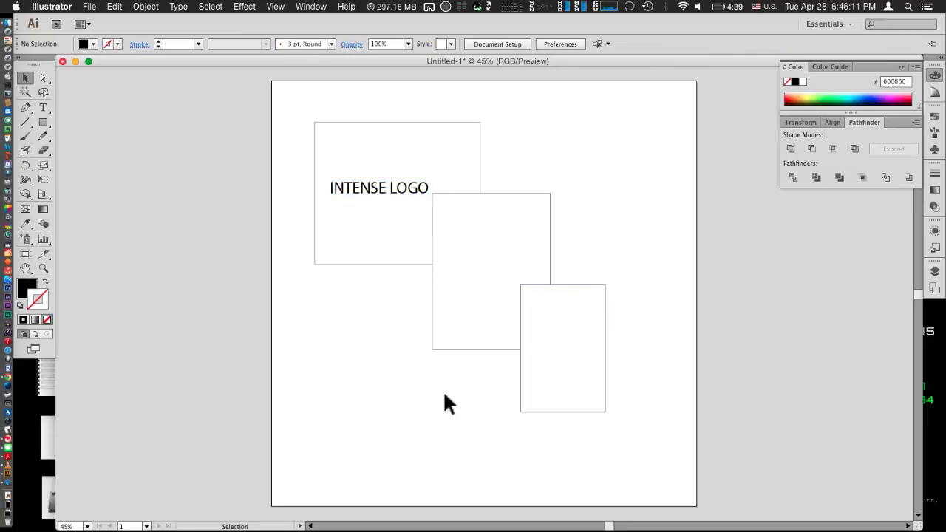
Fill the middle rectangle with a fully saturated red.
click(437, 235)
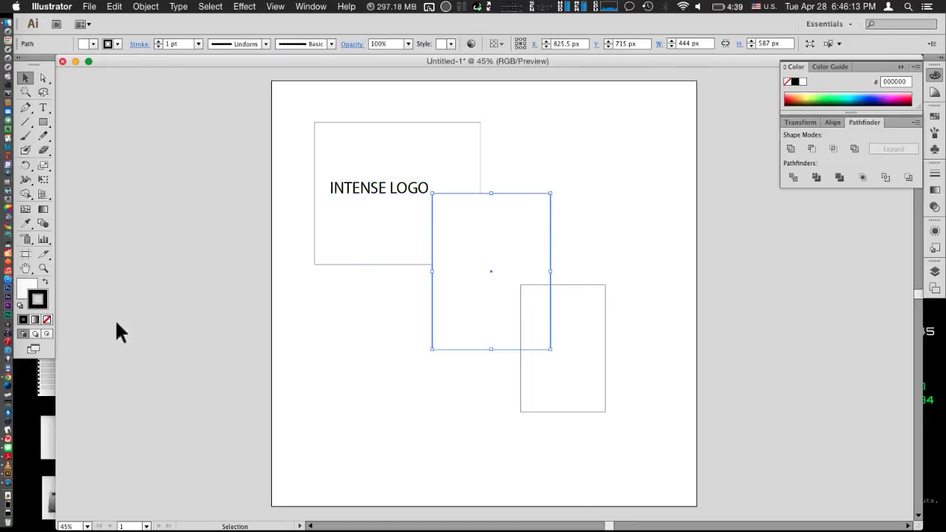
double_click(30, 289)
click(420, 225)
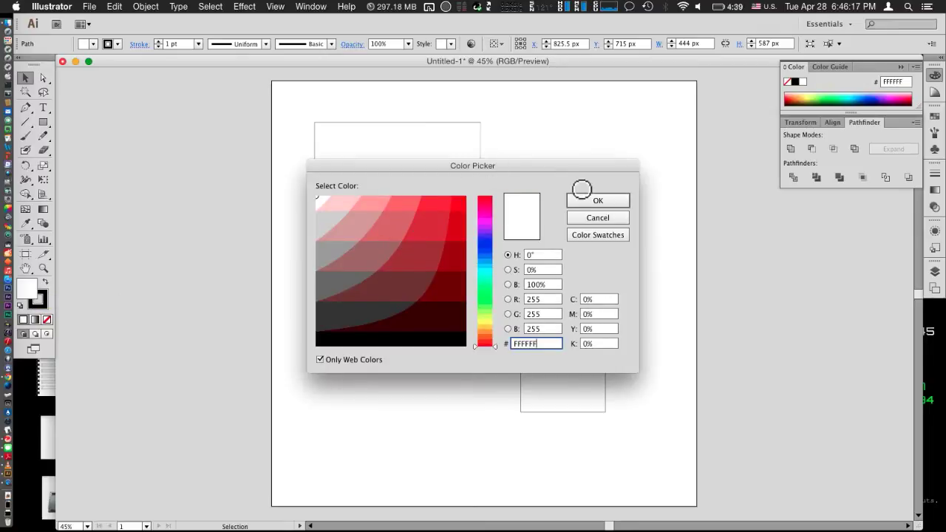
click(446, 204)
drag(447, 204, 466, 197)
click(583, 201)
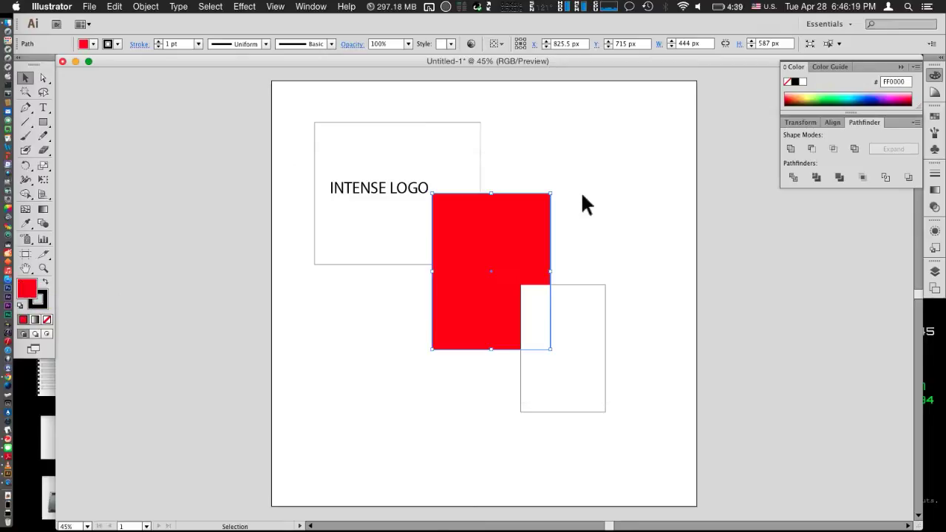
click(434, 442)
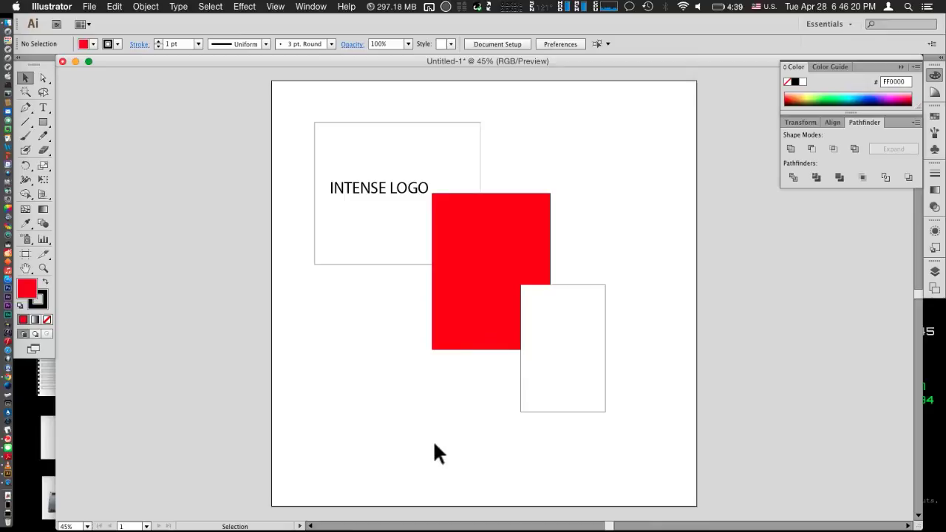
Fill the lower-right rectangle teal 00FFCC, then select all the artwork.
click(526, 388)
double_click(31, 291)
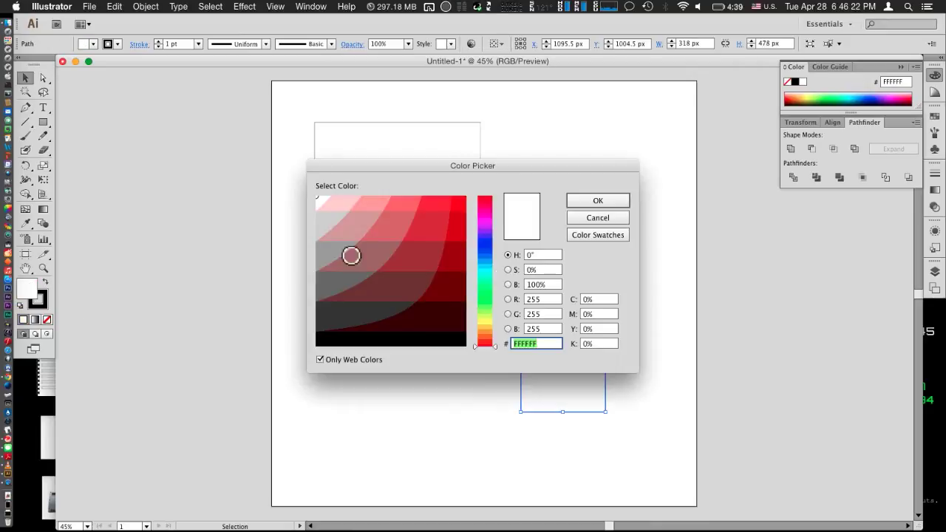
click(482, 274)
drag(421, 279, 465, 197)
click(610, 201)
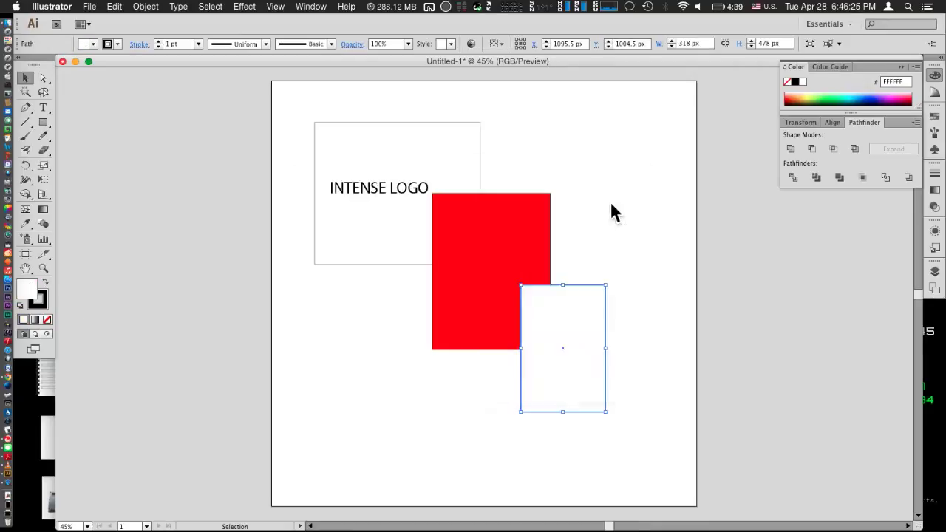
click(688, 437)
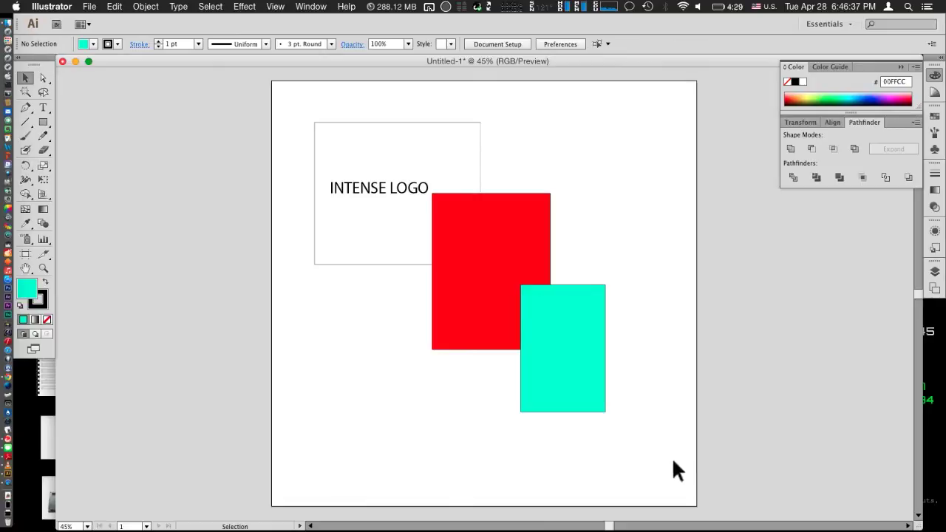
drag(674, 461, 253, 110)
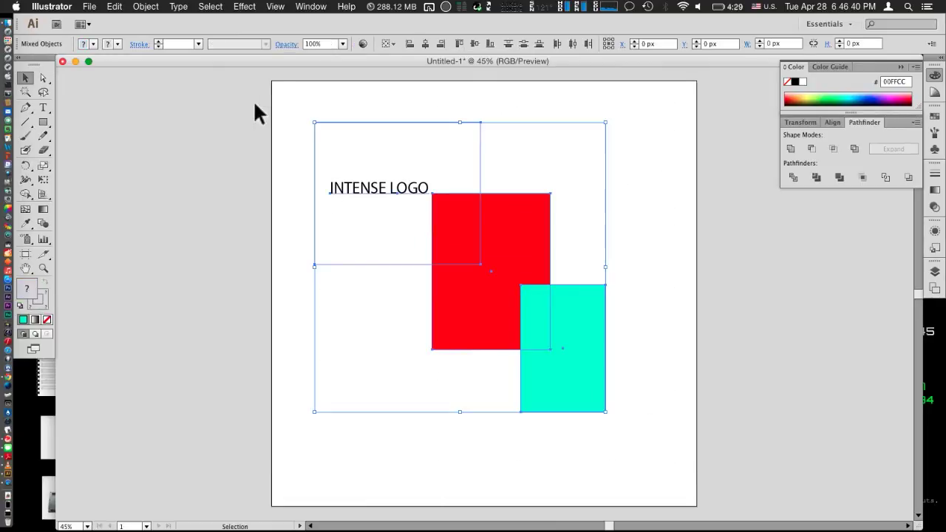
Expand the INTENSE LOGO text and rectangles into outlines and inspect them zoomed in.
click(146, 7)
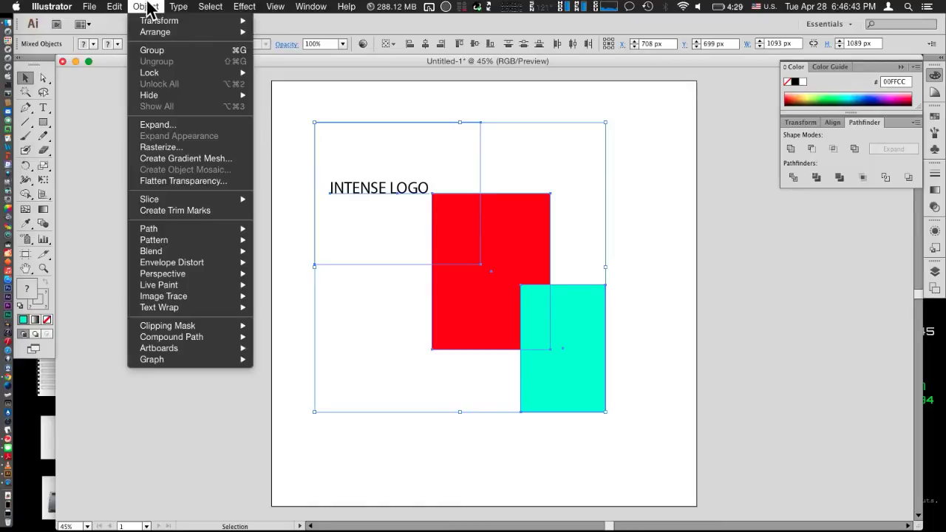
click(207, 126)
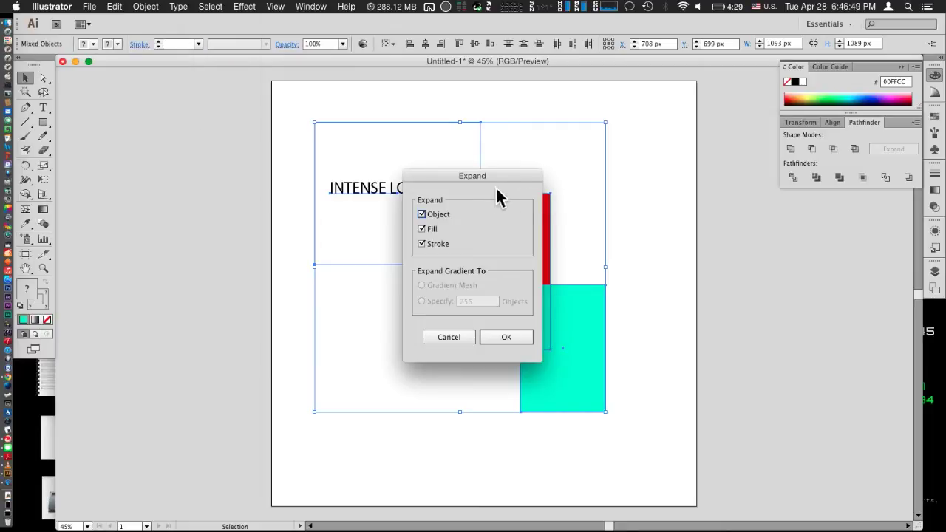
click(512, 337)
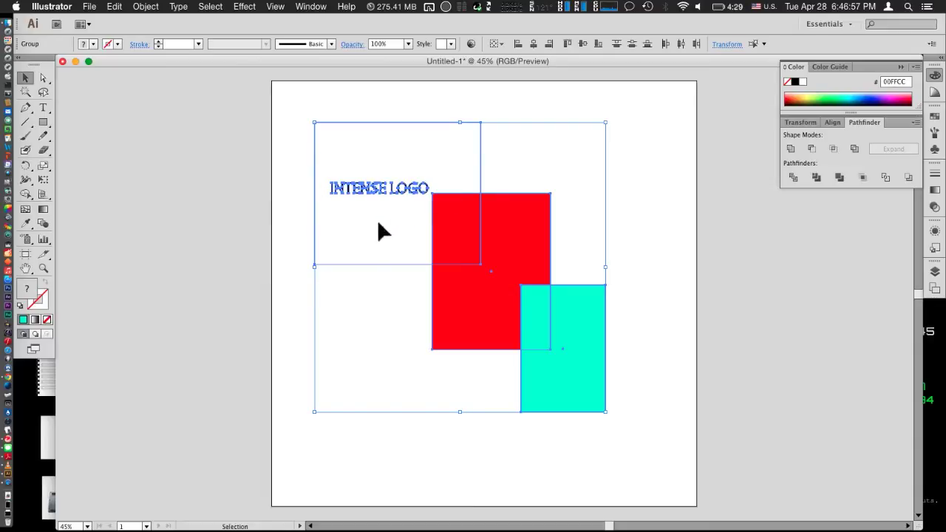
key(super+1)
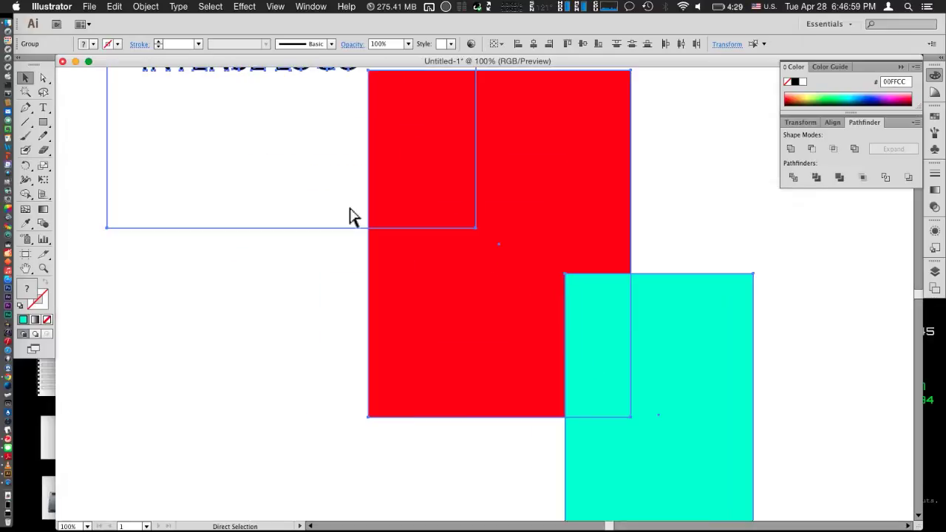
scroll(306, 185, up, 1)
scroll(308, 188, up, 3)
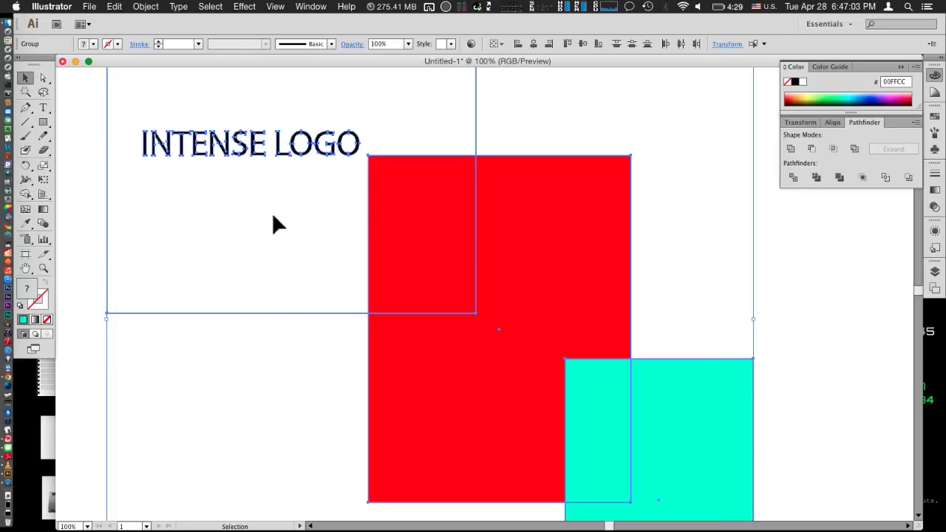
key(super+minus)
key(super+minus)
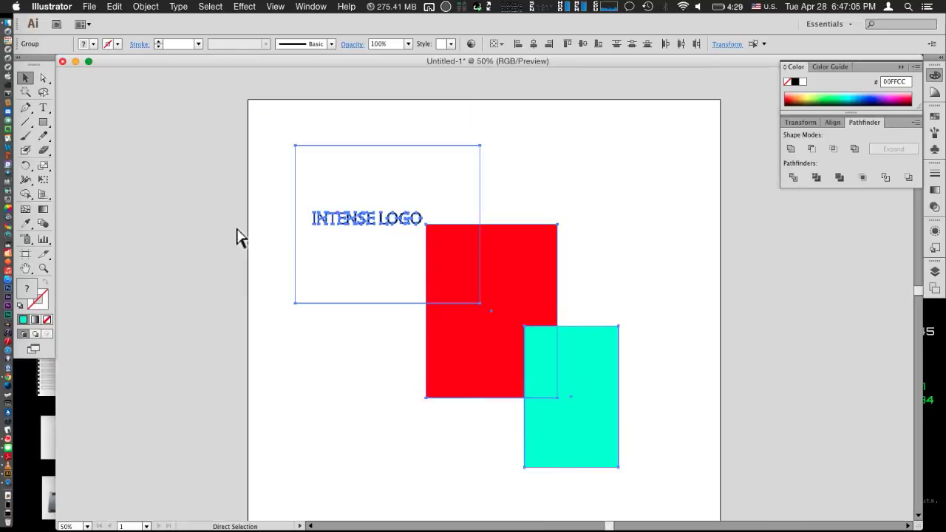
scroll(236, 232, down, 1)
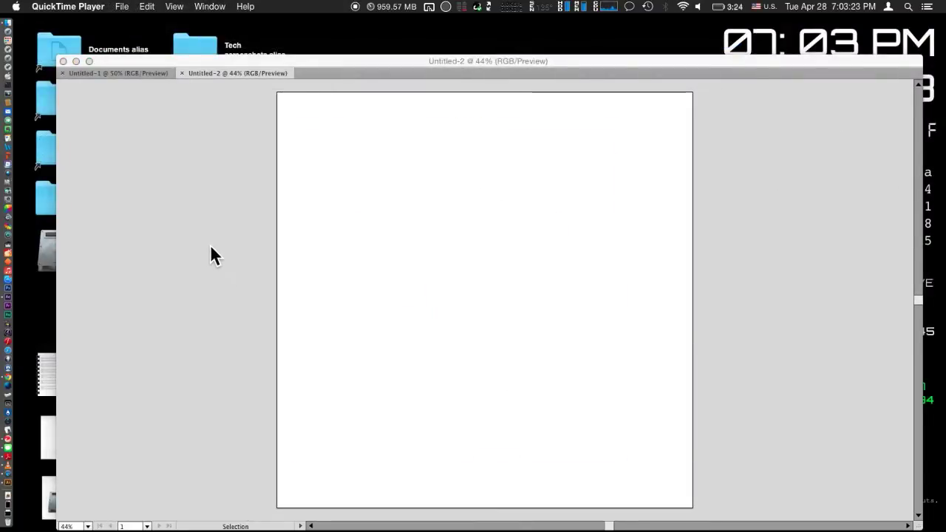
click(214, 255)
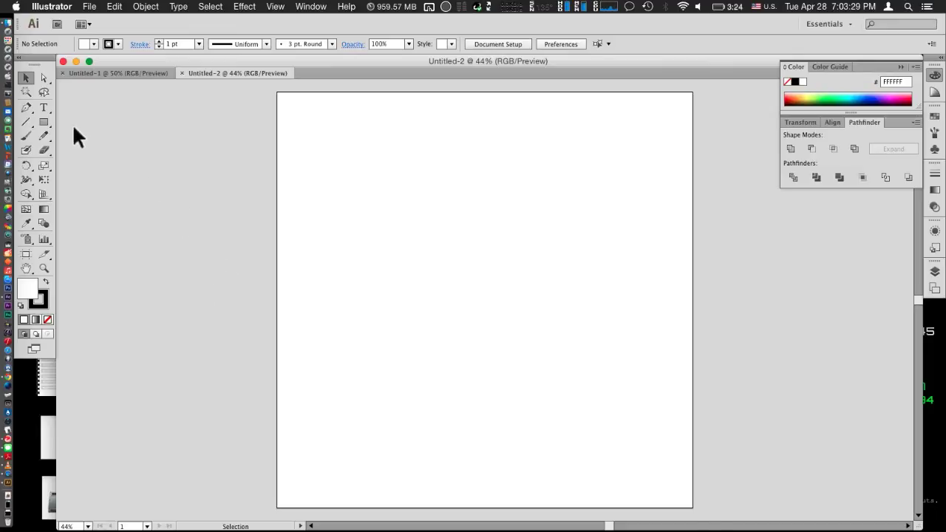
Draw two rectangles and fill the wider lower one bright blue 3300FF.
click(43, 122)
drag(304, 139, 432, 240)
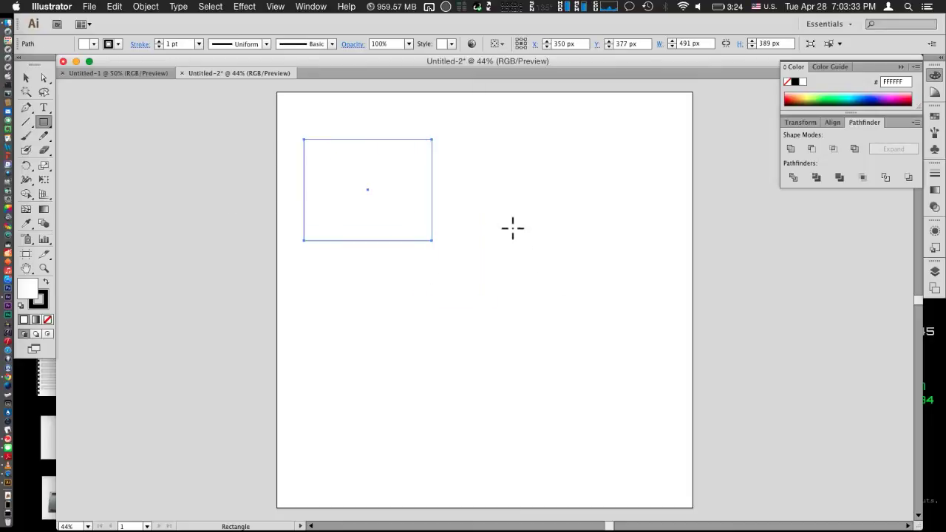
drag(437, 285, 654, 398)
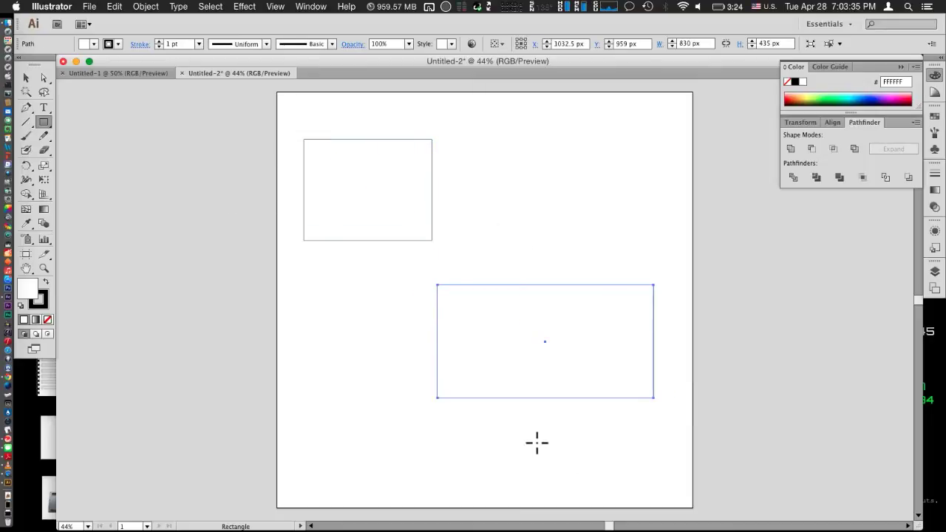
click(26, 78)
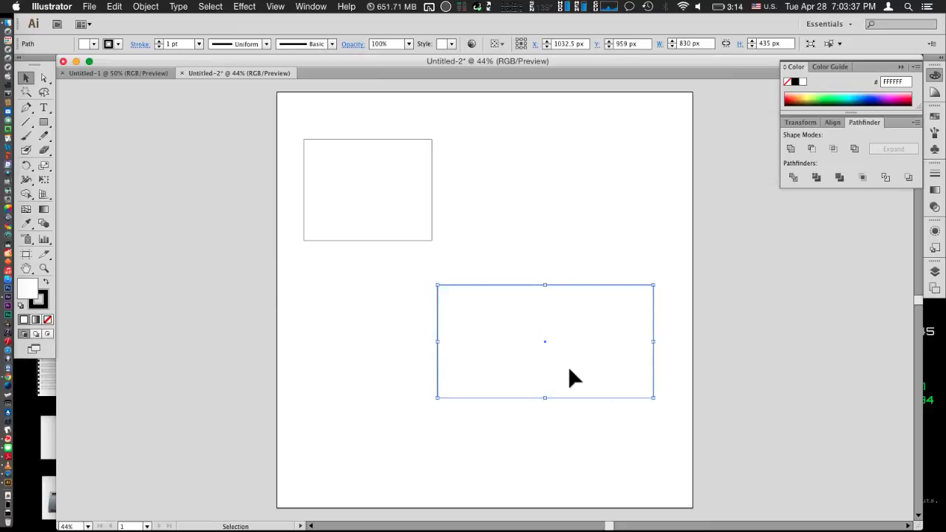
double_click(562, 341)
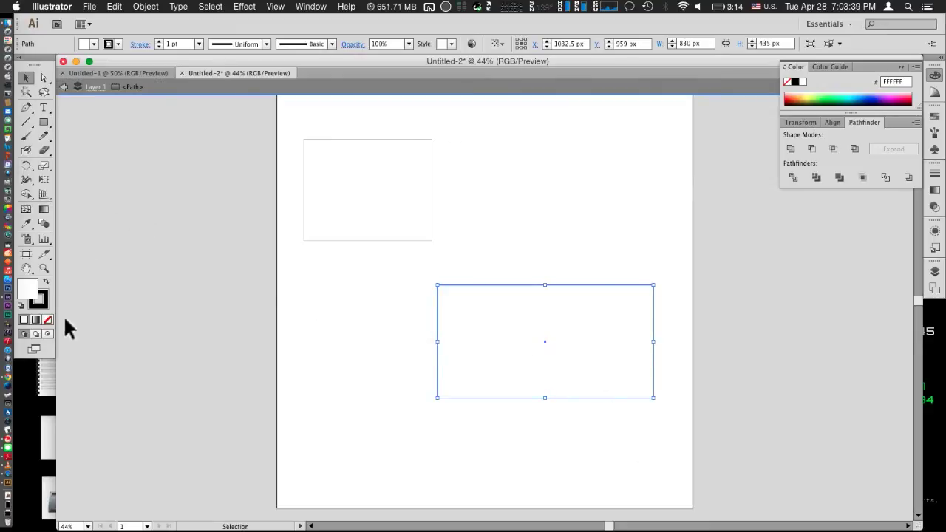
double_click(28, 288)
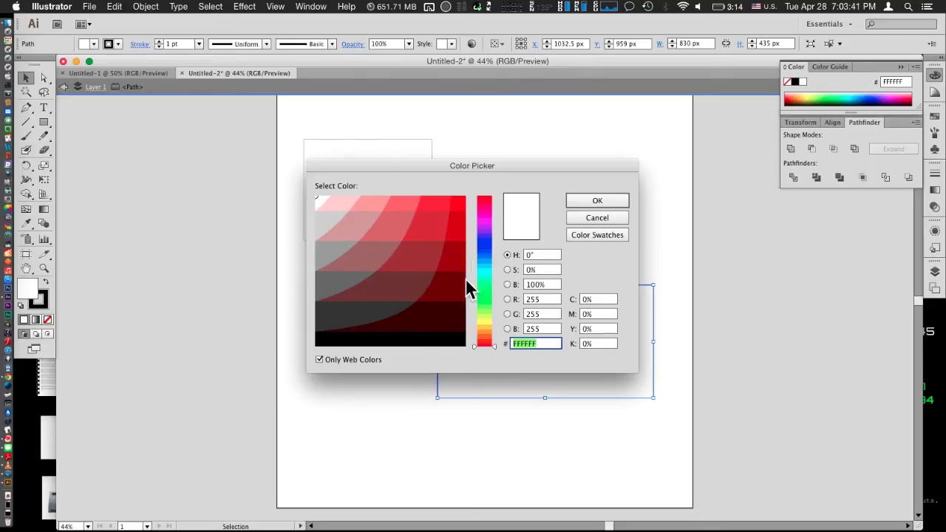
click(484, 240)
drag(425, 241, 471, 176)
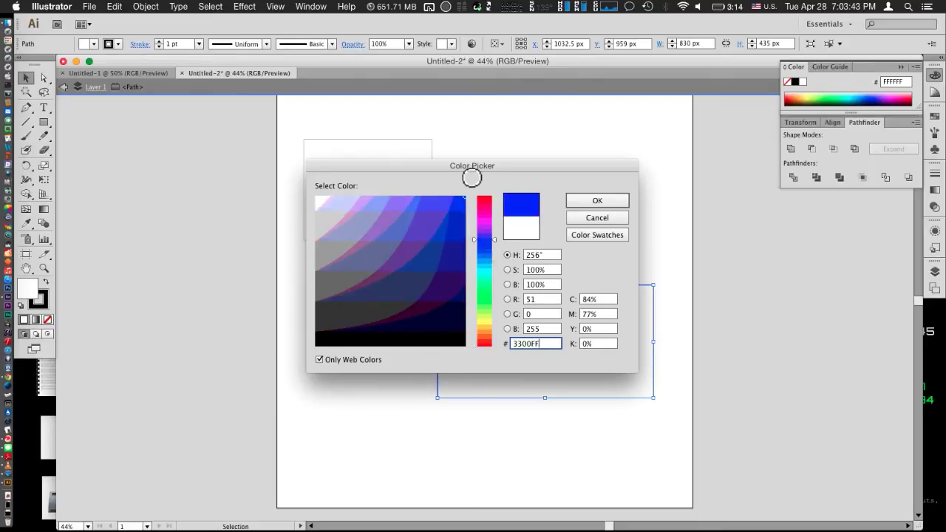
click(613, 203)
click(350, 325)
Fill the upper rectangle with the same bright blue 3300FF.
double_click(370, 175)
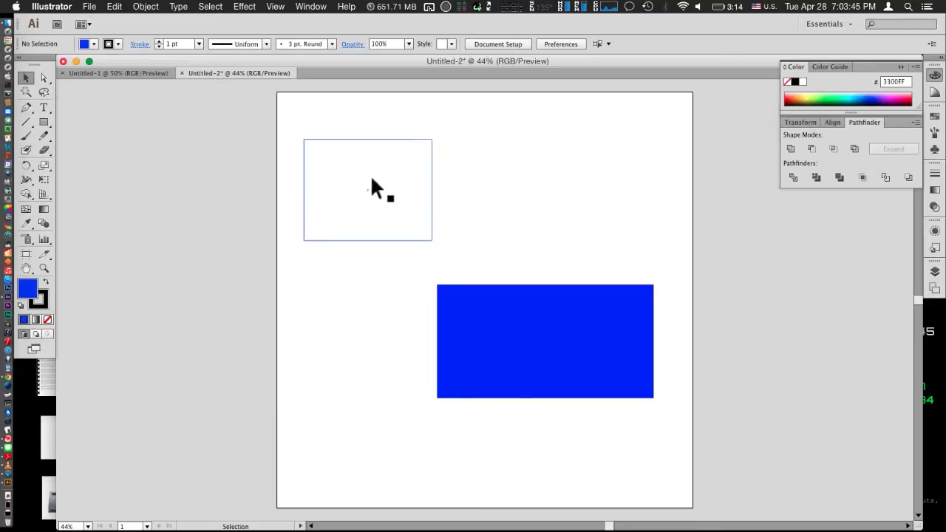
double_click(28, 288)
click(375, 257)
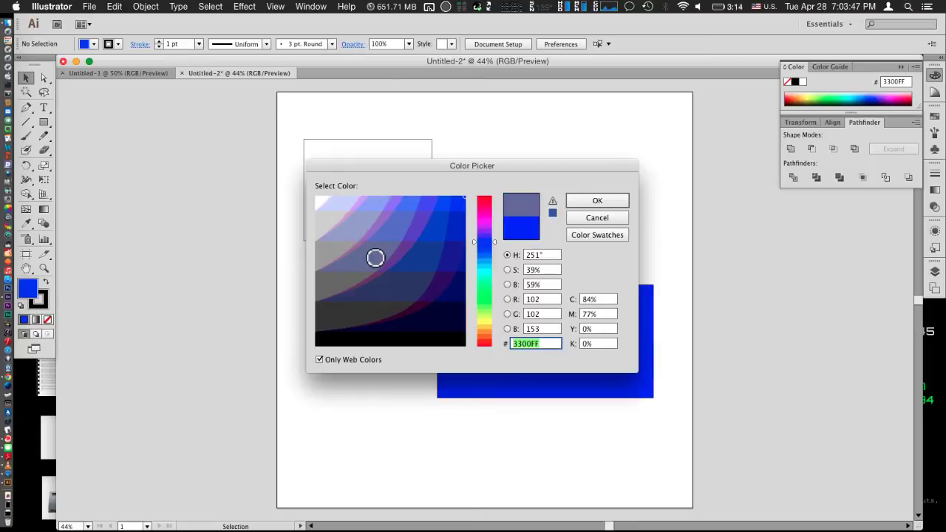
drag(376, 257, 402, 245)
click(597, 200)
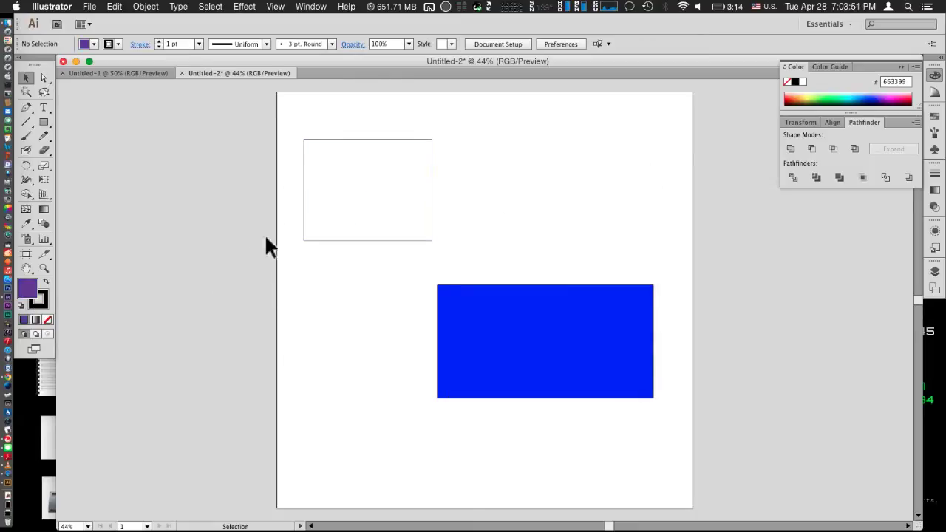
click(344, 195)
double_click(27, 289)
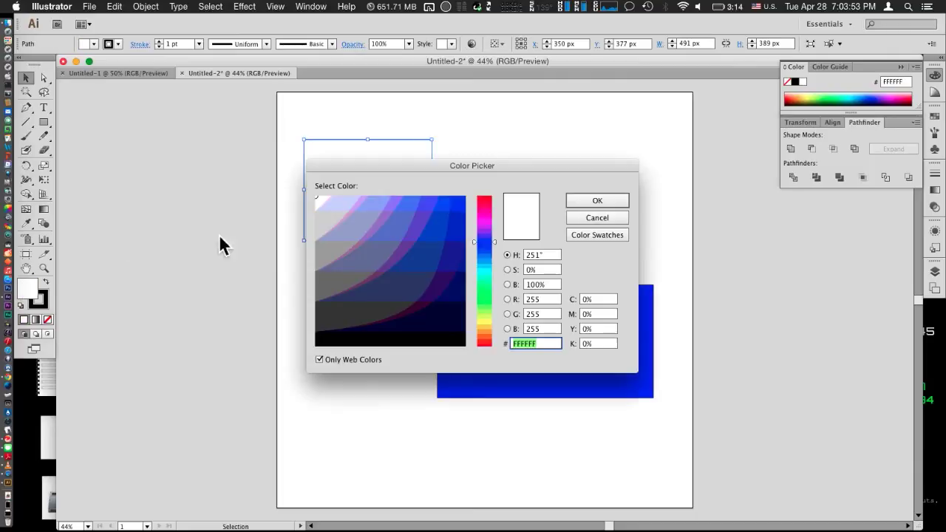
drag(447, 210, 459, 205)
click(597, 200)
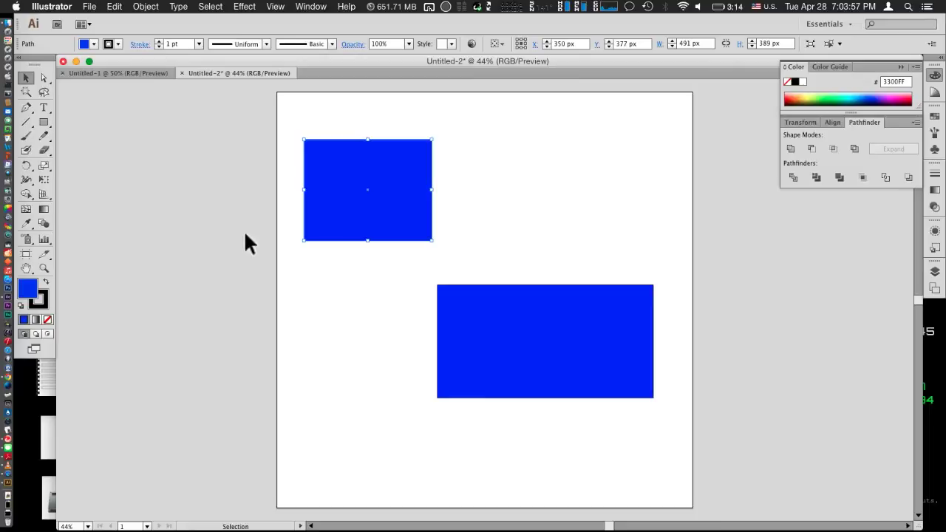
click(247, 232)
Draw a diagonal line with a 40 pt stroke and a tapered lens width profile.
click(27, 120)
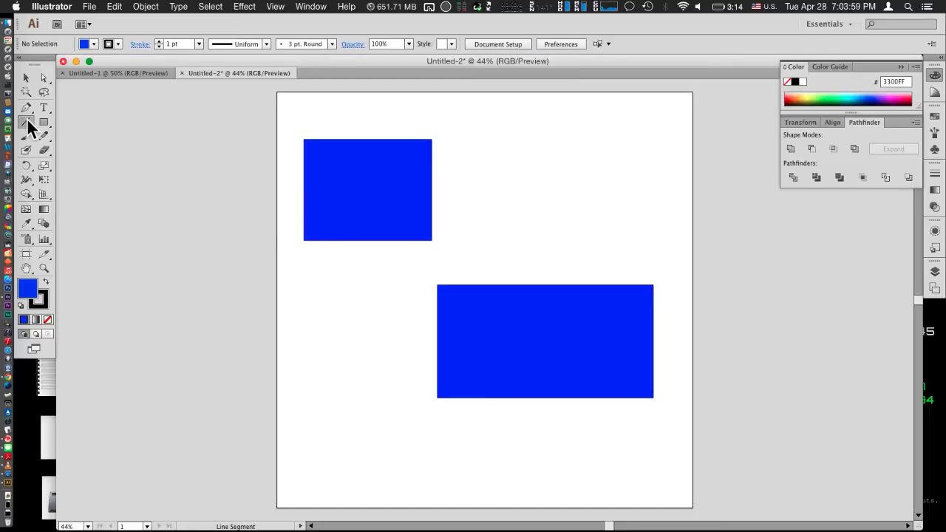
drag(627, 146, 331, 351)
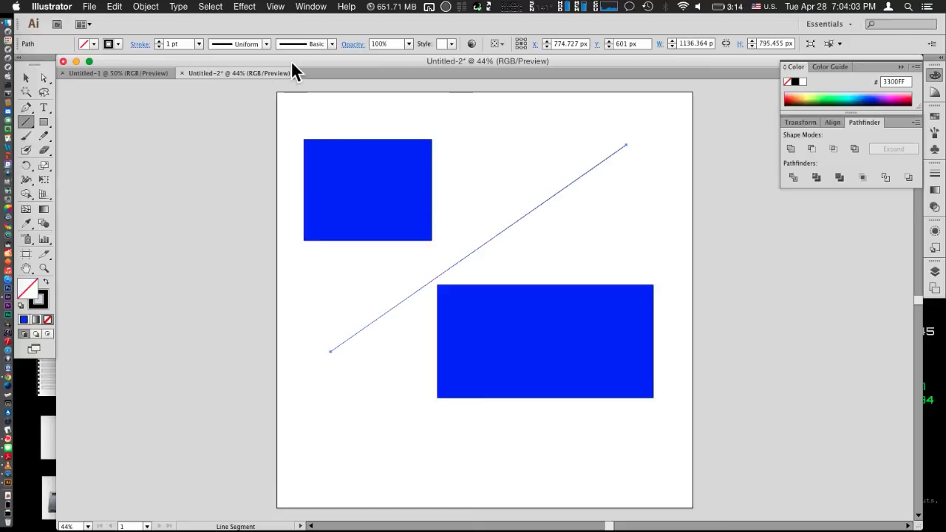
click(199, 44)
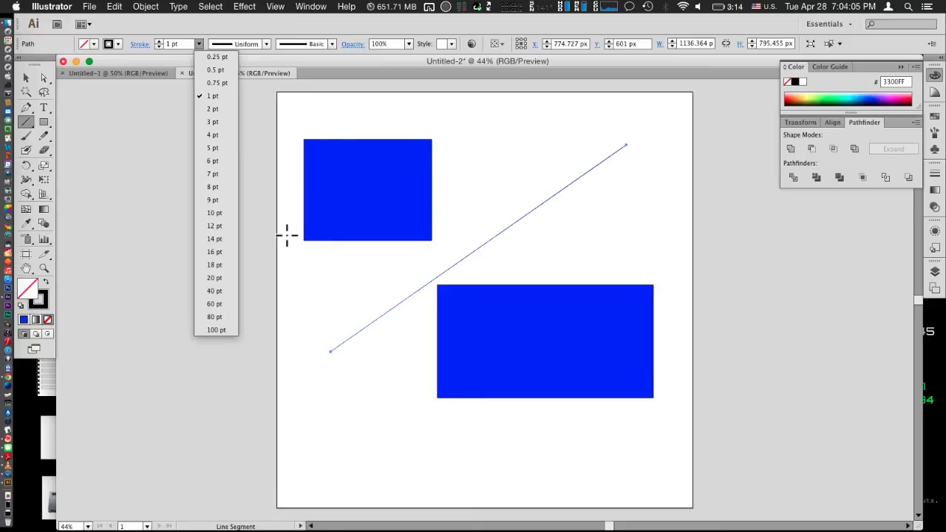
click(223, 299)
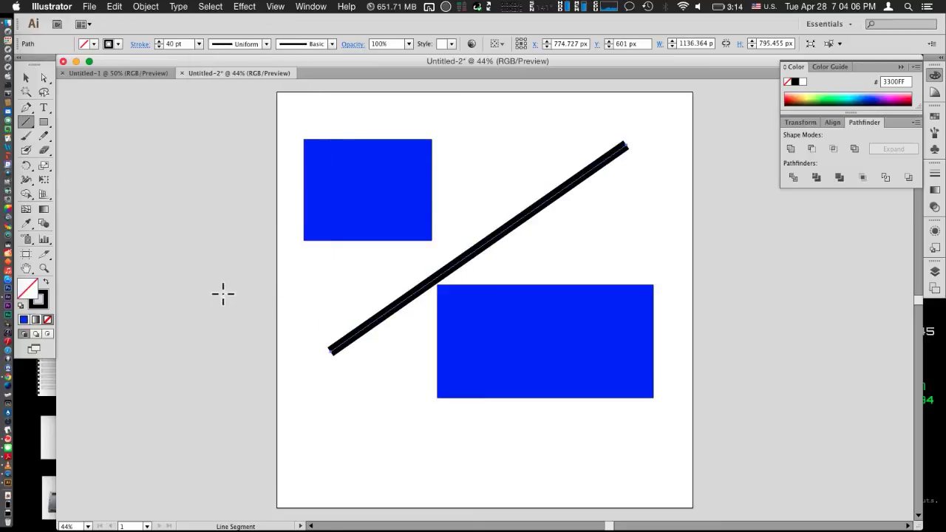
click(266, 43)
click(231, 173)
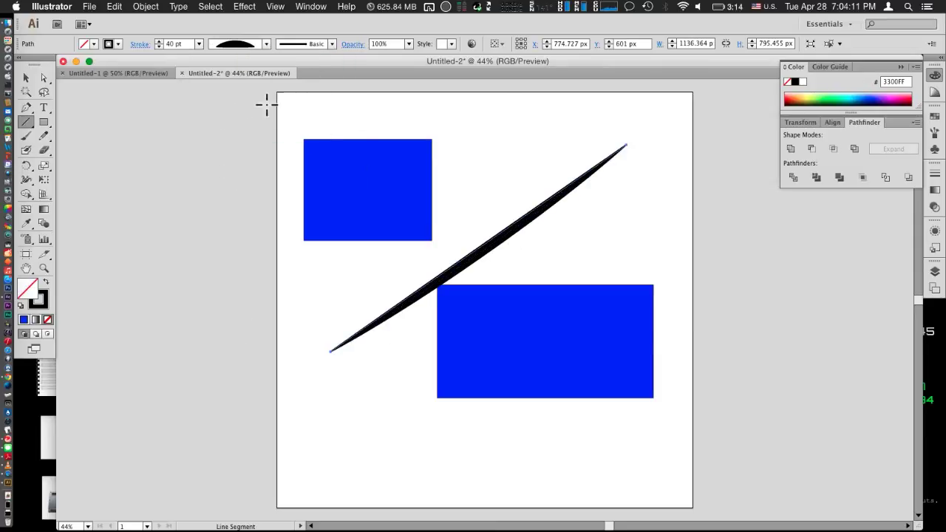
Move the lower rectangle further down and stretch the tapered stroke between the rectangles.
click(26, 77)
drag(515, 247, 503, 229)
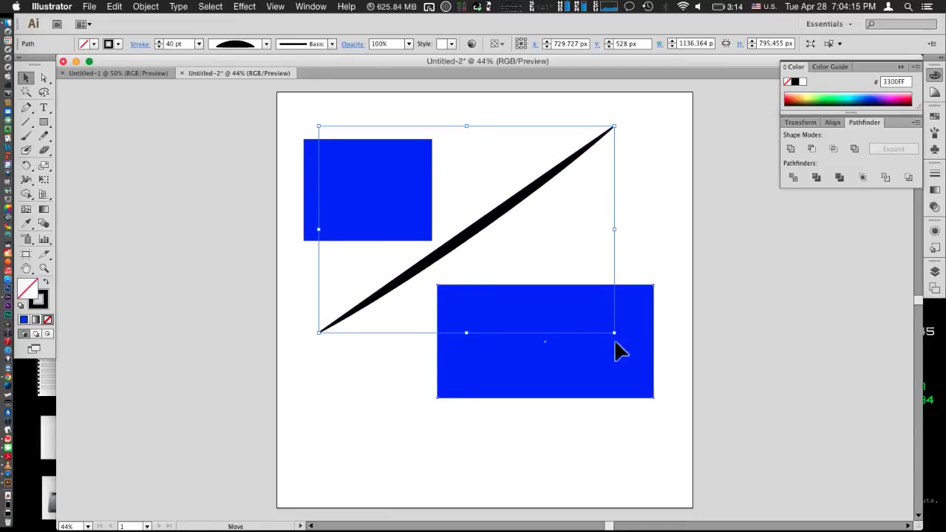
mouse_move(616, 347)
mouse_down()
mouse_move(617, 303)
mouse_move(621, 389)
mouse_move(635, 415)
mouse_up()
click(522, 200)
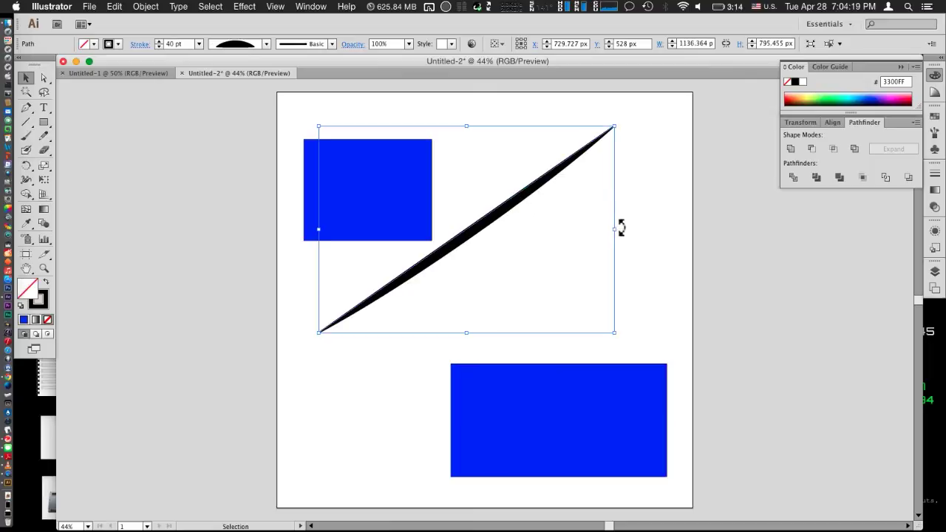
drag(617, 230, 656, 229)
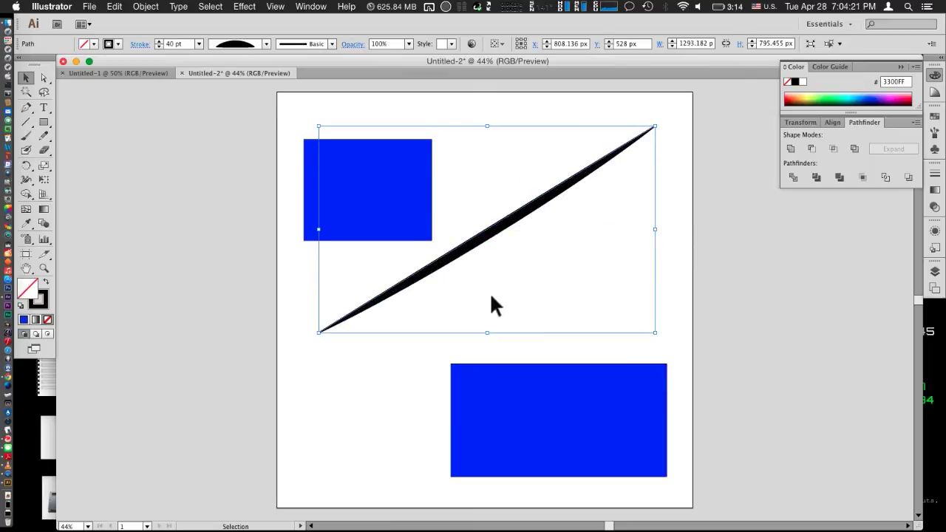
drag(488, 332, 488, 360)
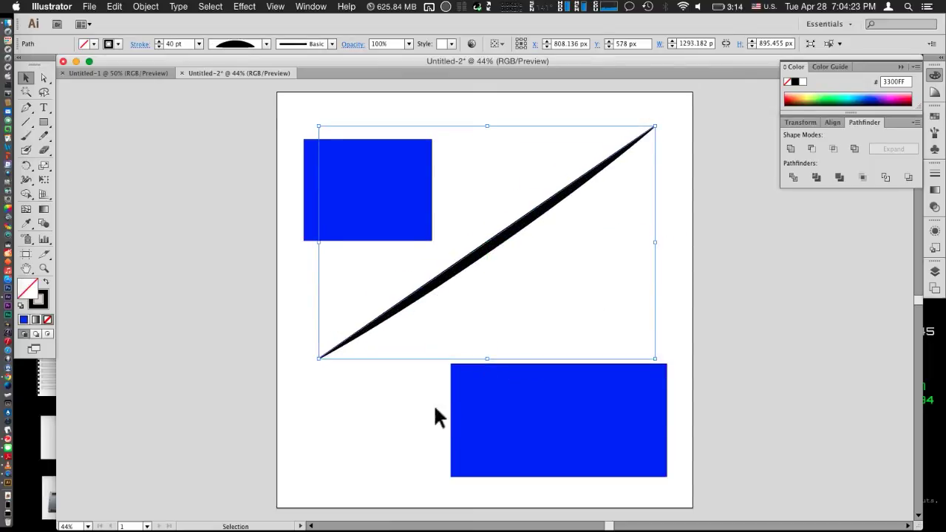
click(392, 423)
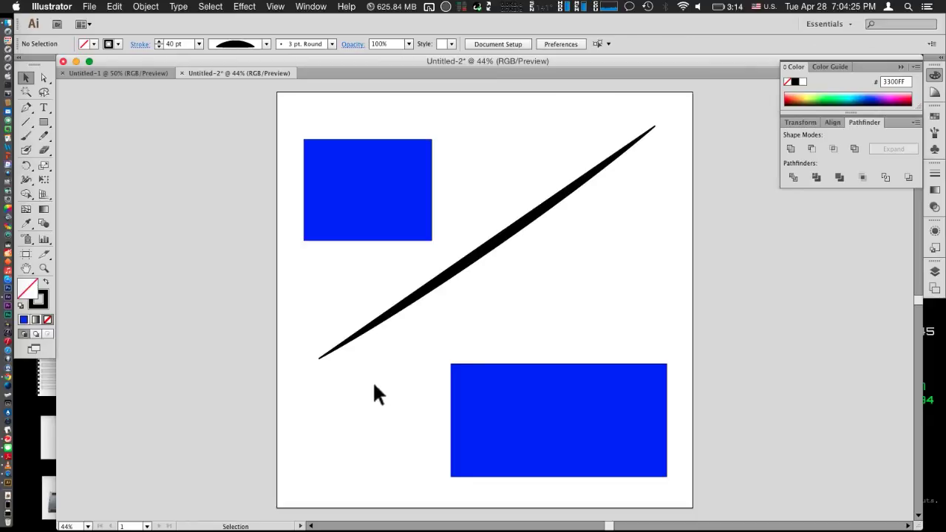
click(46, 109)
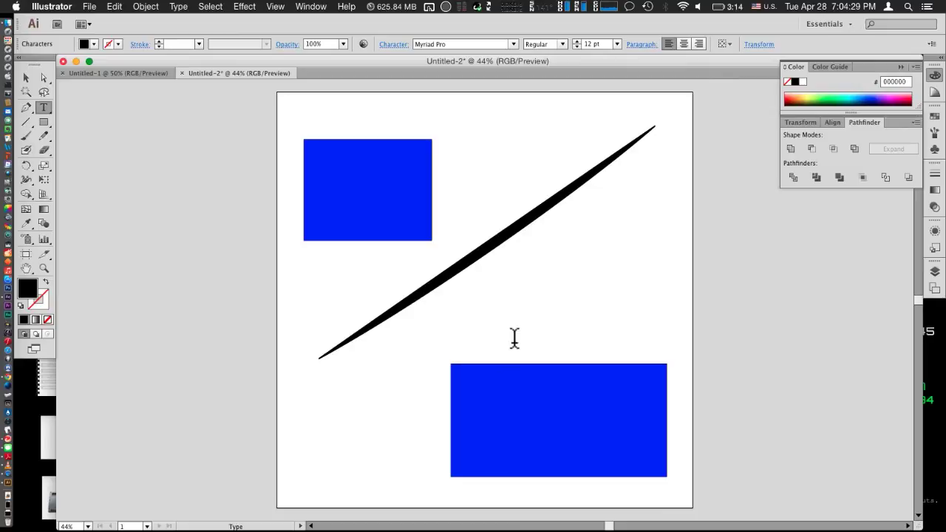
Add 'Intense Logo Two!!!' at 72 pt and place it just above the lower blue rectangle.
text(Hello World)
key(super+a)
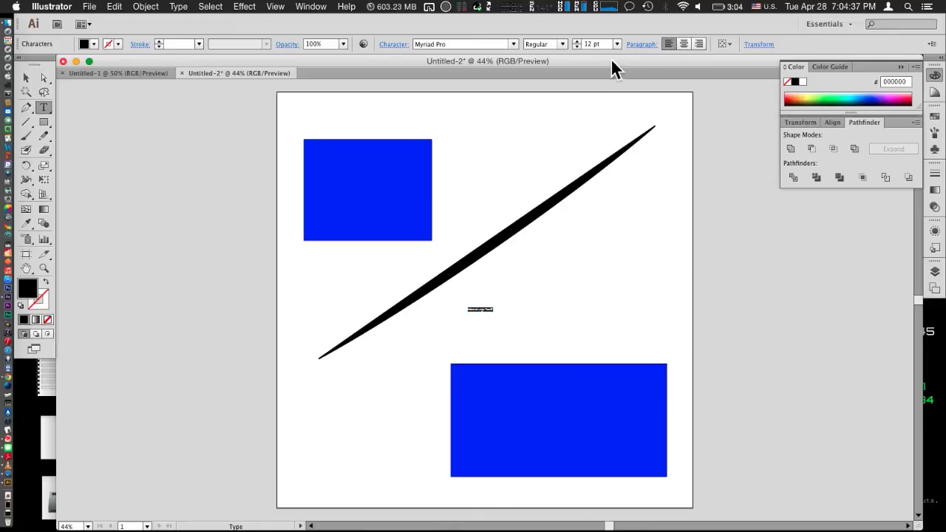
click(616, 45)
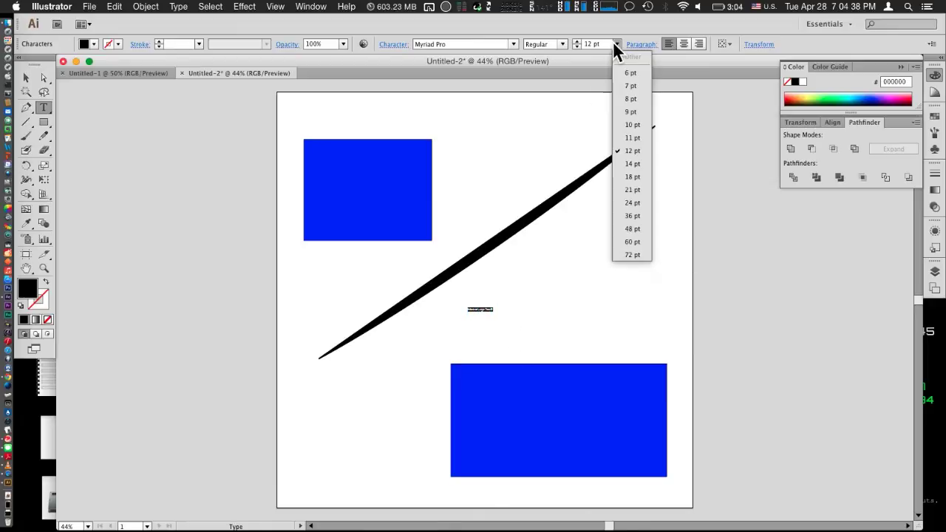
click(634, 255)
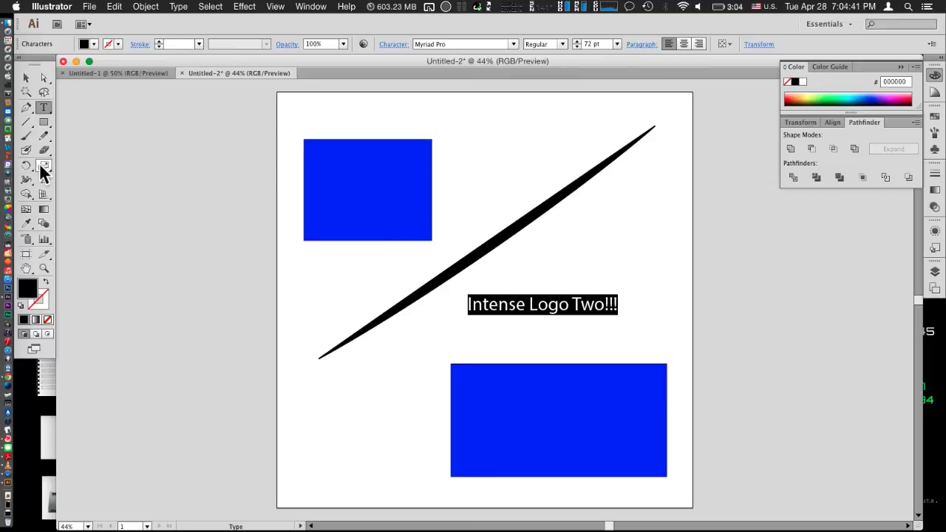
click(26, 77)
click(730, 341)
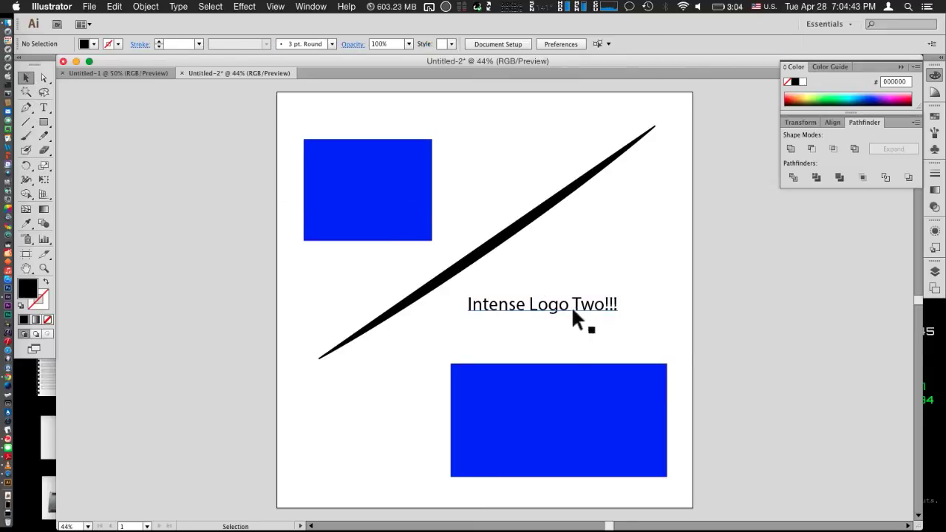
drag(572, 309, 540, 317)
click(746, 350)
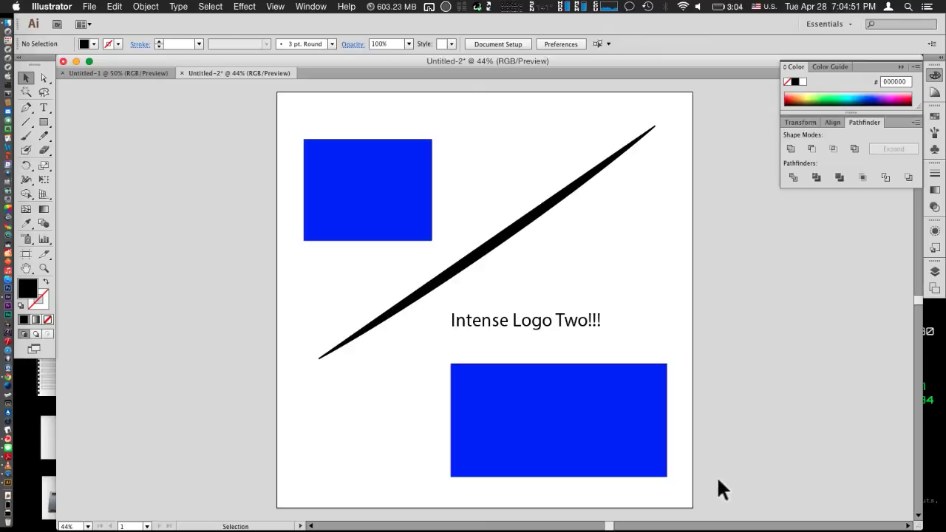
mouse_move(713, 497)
mouse_down()
mouse_move(290, 202)
mouse_move(245, 103)
mouse_up()
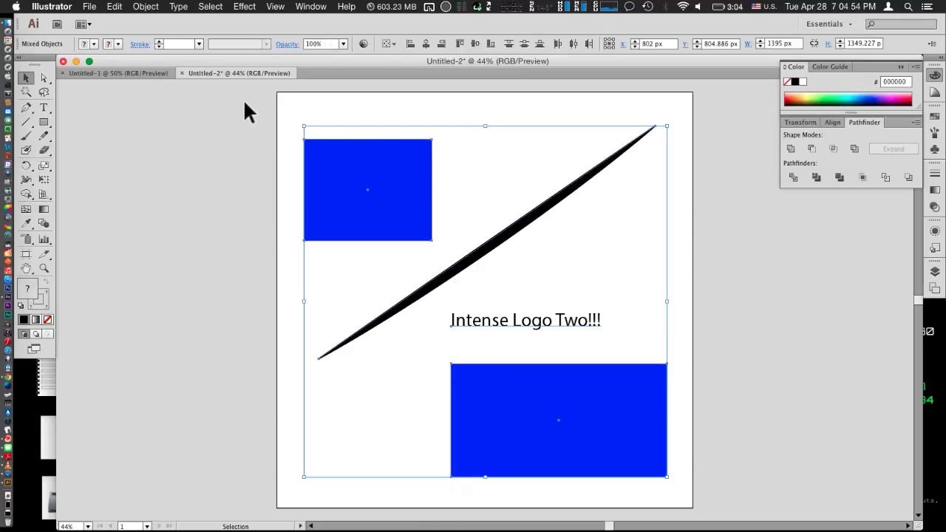
Expand the tapered stroke and the title text into outlined shapes.
click(151, 7)
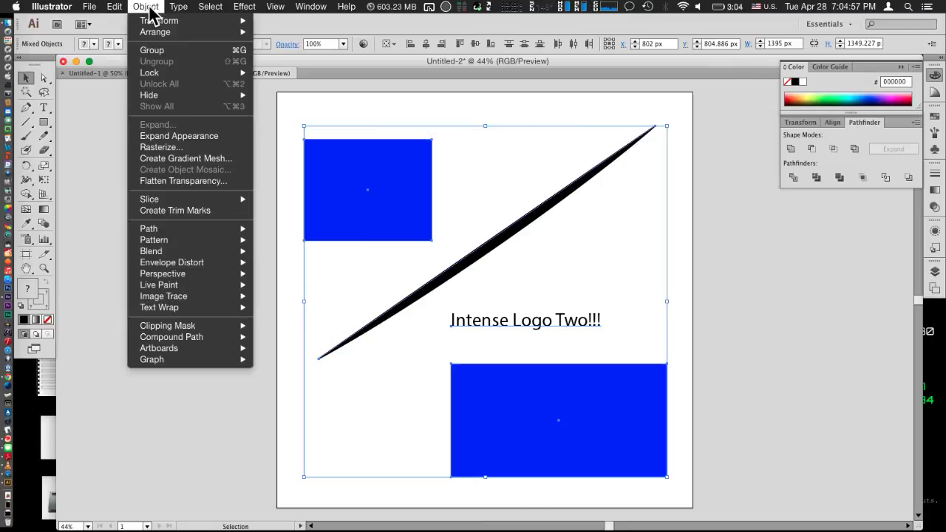
click(231, 137)
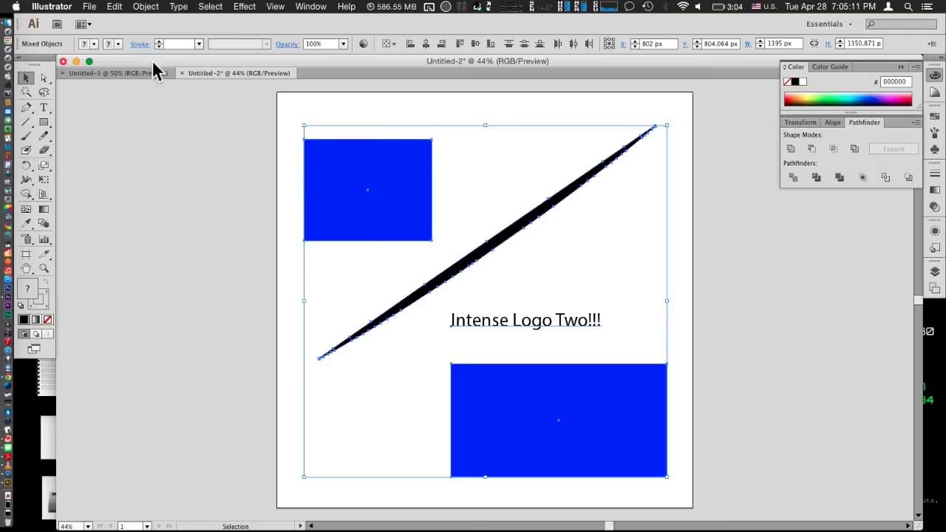
click(152, 7)
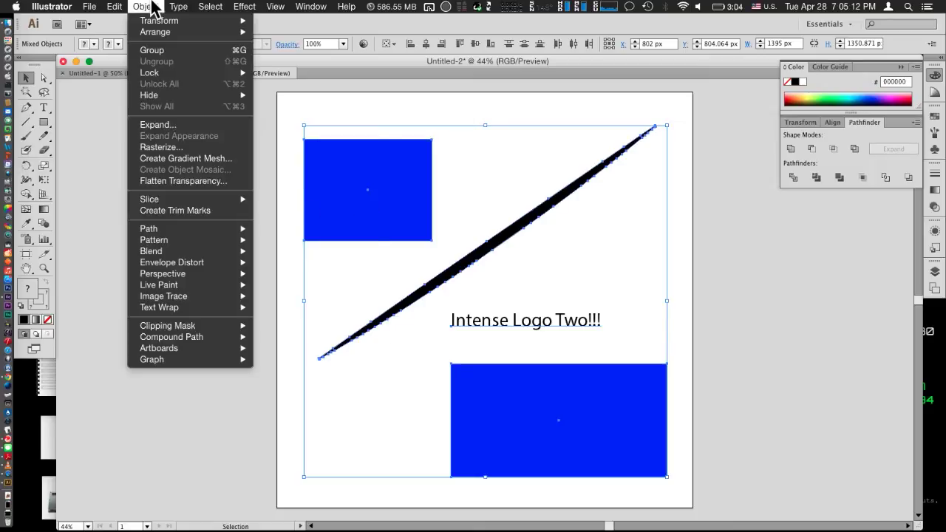
click(214, 128)
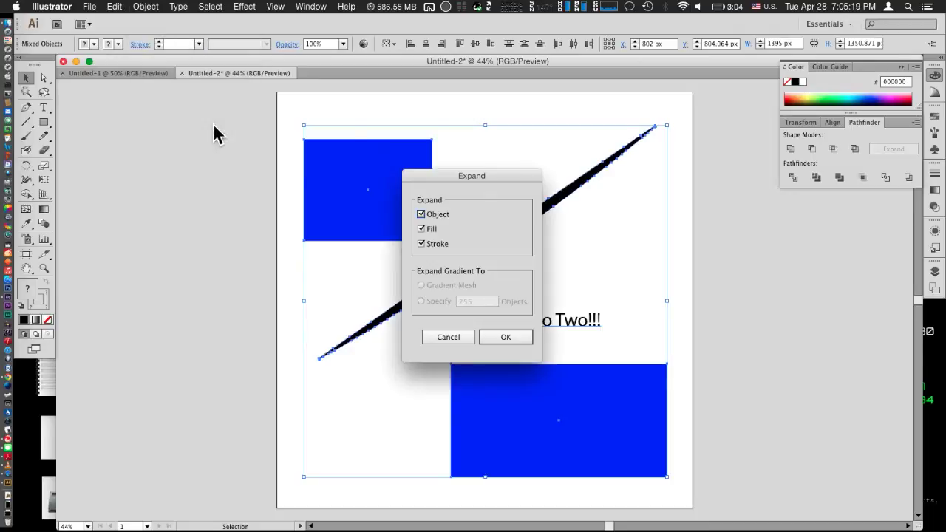
click(507, 337)
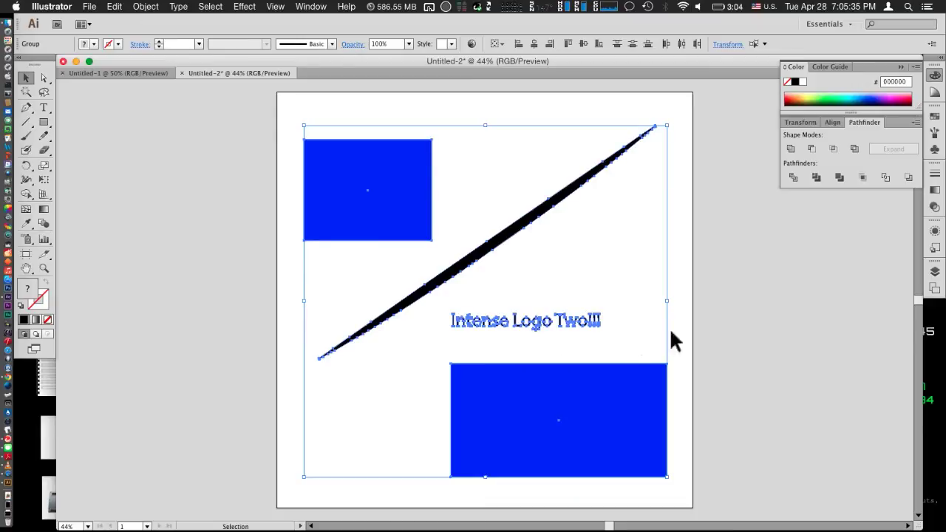
Select and copy all the logo artwork, then switch to After Effects.
click(715, 328)
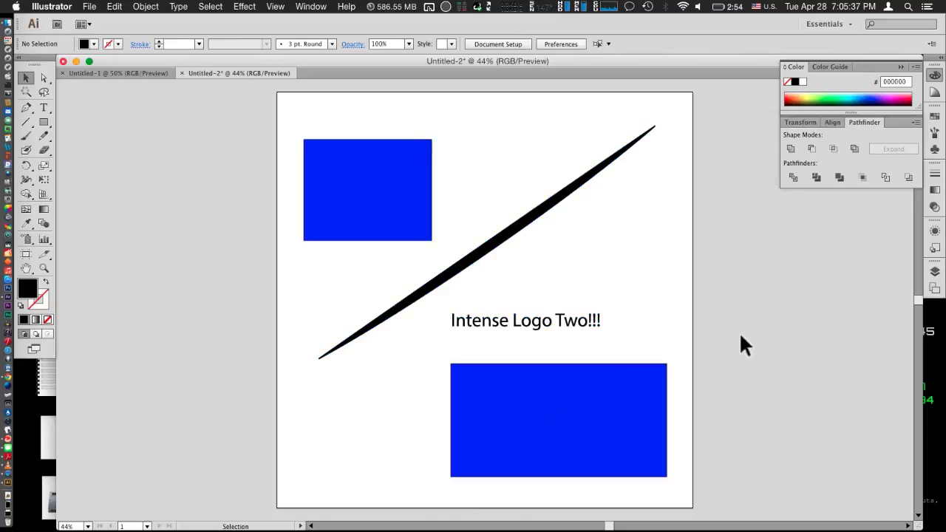
drag(722, 491, 226, 106)
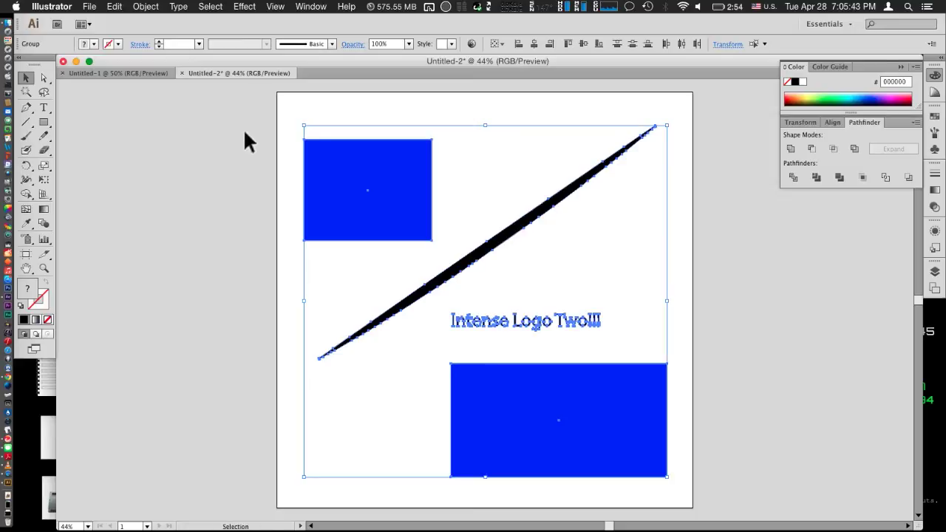
click(221, 206)
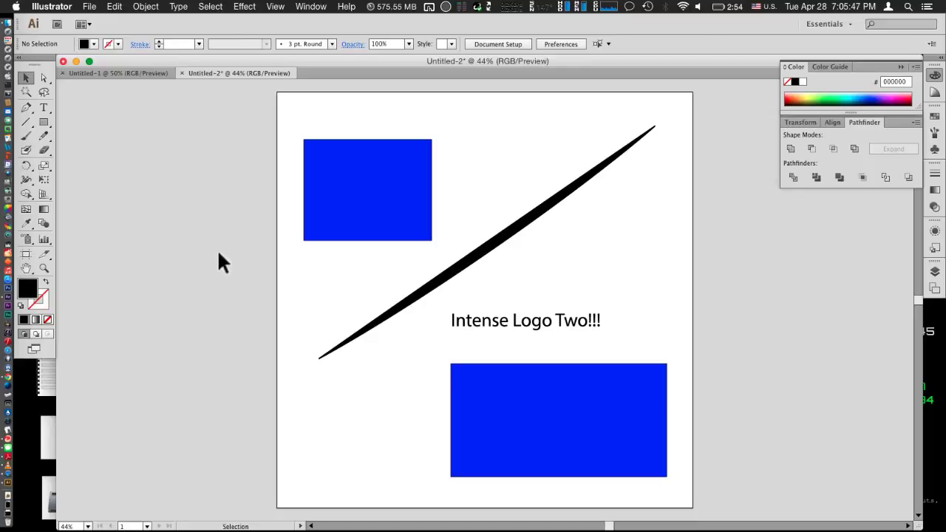
click(25, 300)
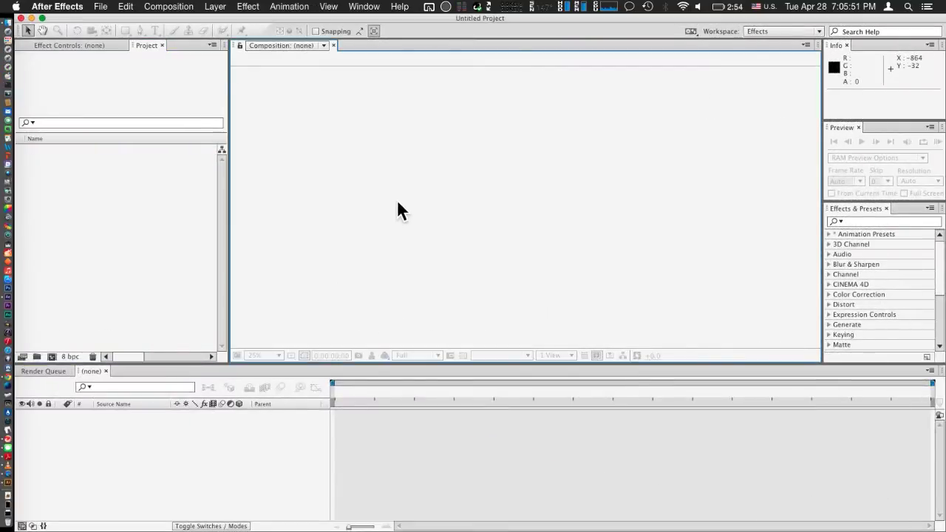
Create a 1920×1080 Comp 1 with a full-frame Black Solid 1 layer.
key(super+n)
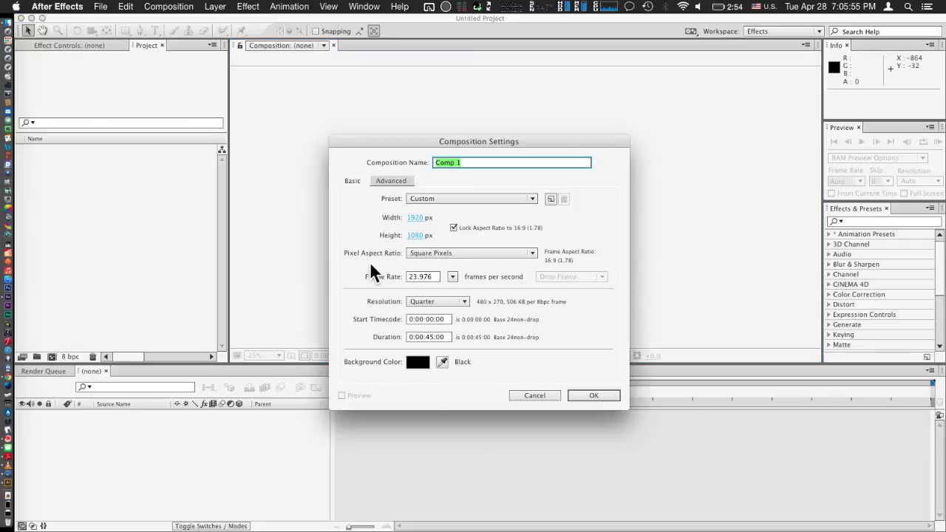
key(Return)
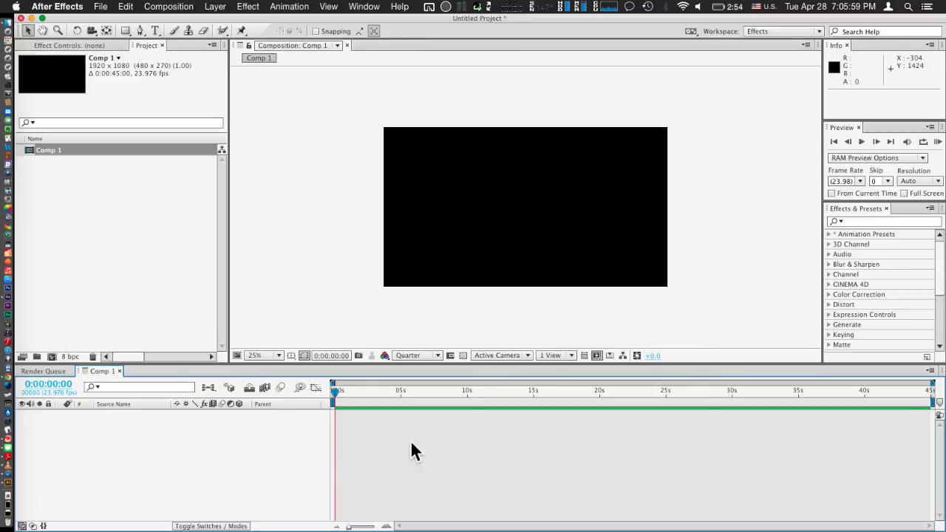
key(super+y)
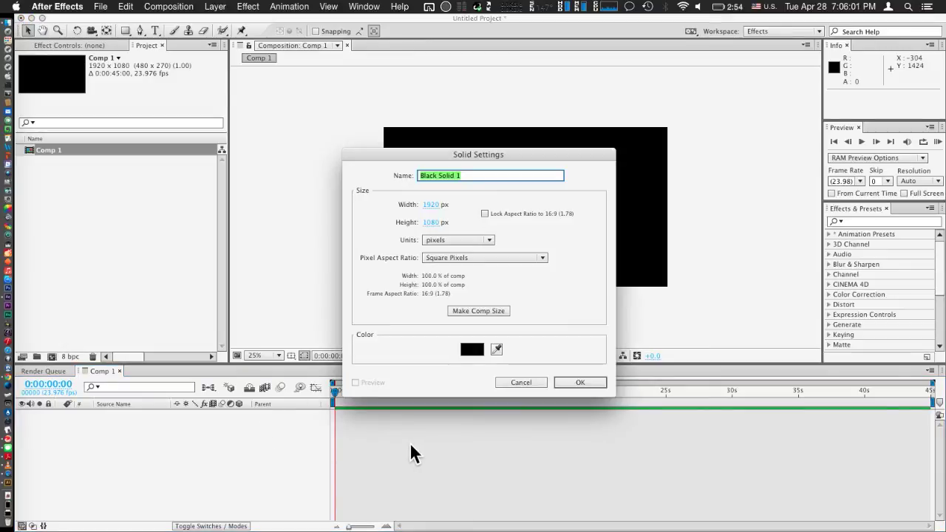
key(Return)
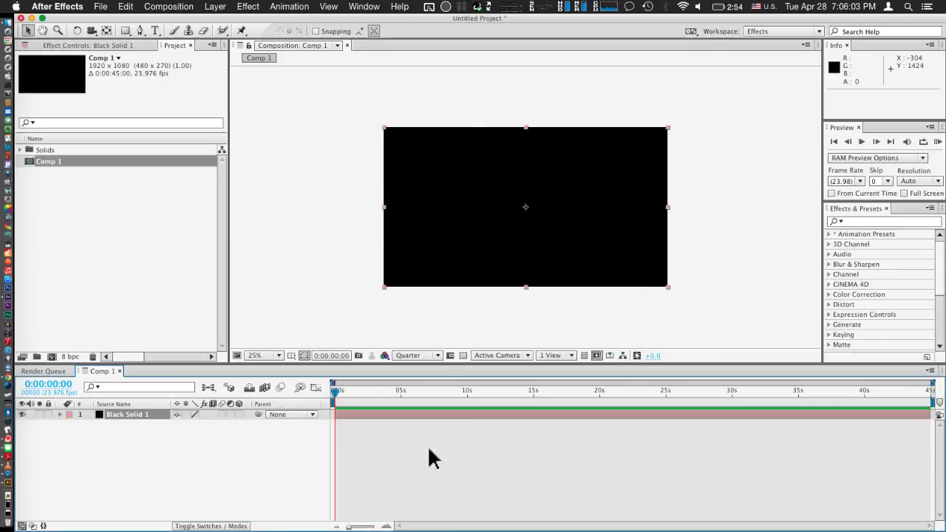
Paste the Illustrator logo paths onto Black Solid 1 as masks.
click(326, 257)
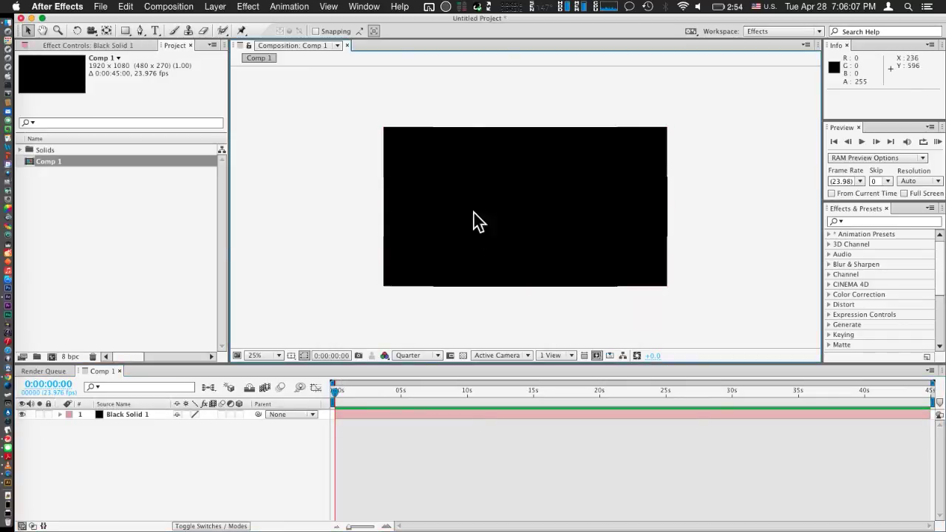
click(453, 465)
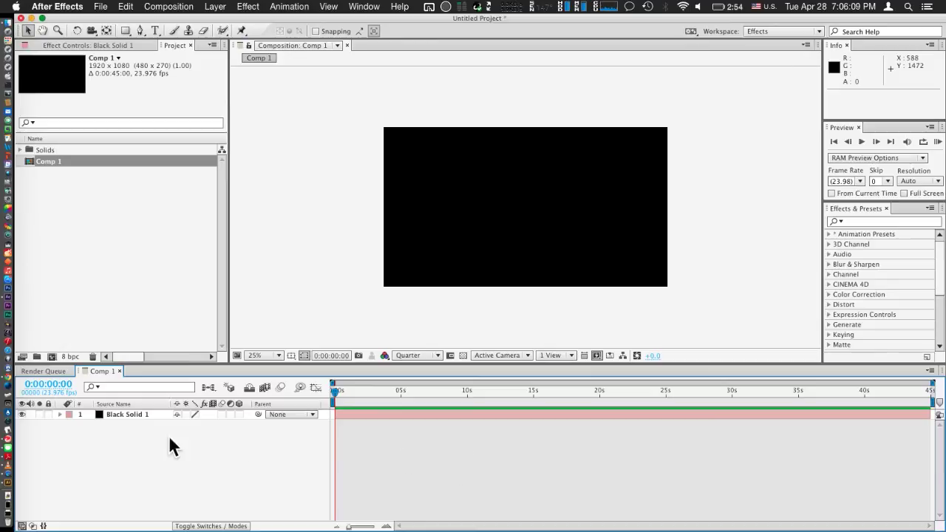
click(133, 415)
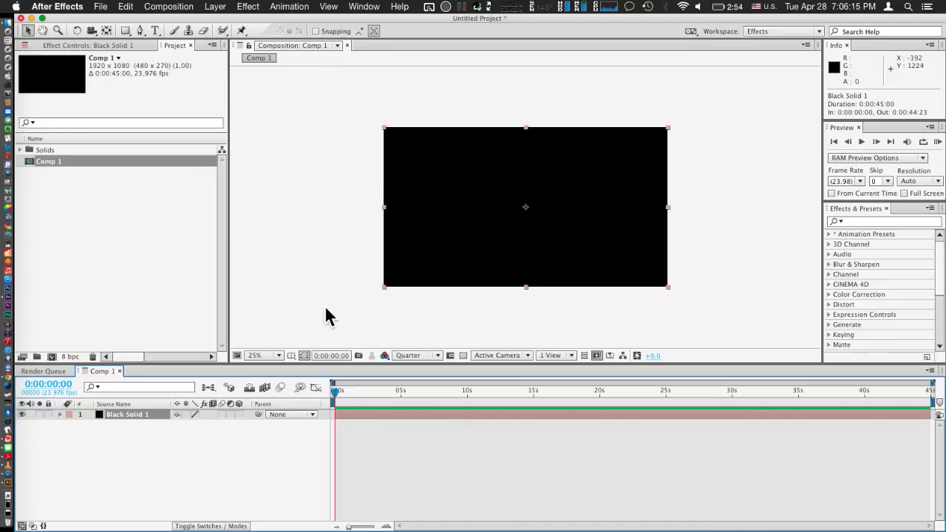
key(super+alt+shift+e)
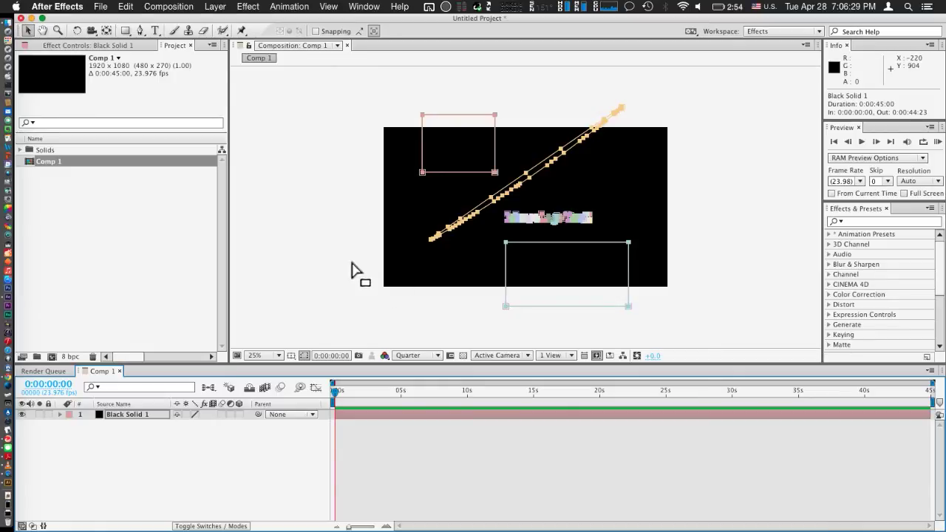
key(super+a)
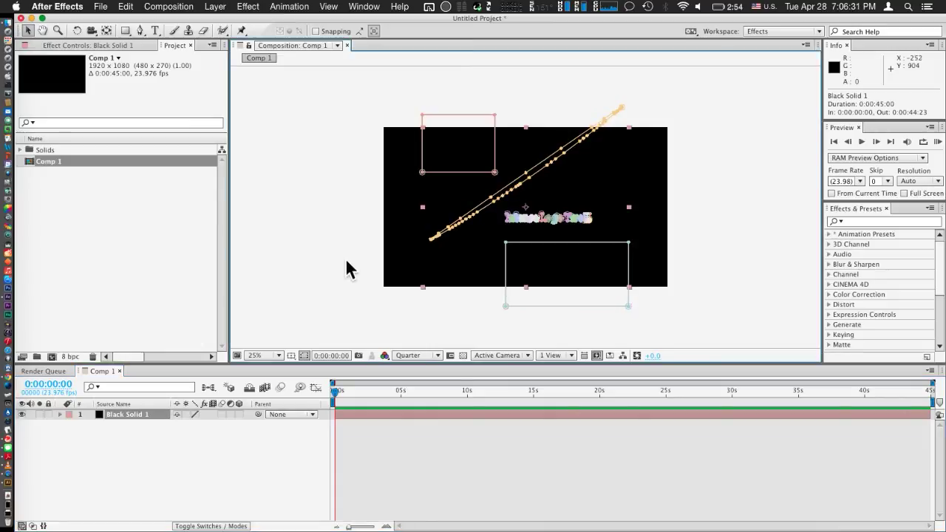
key(super+shift+a)
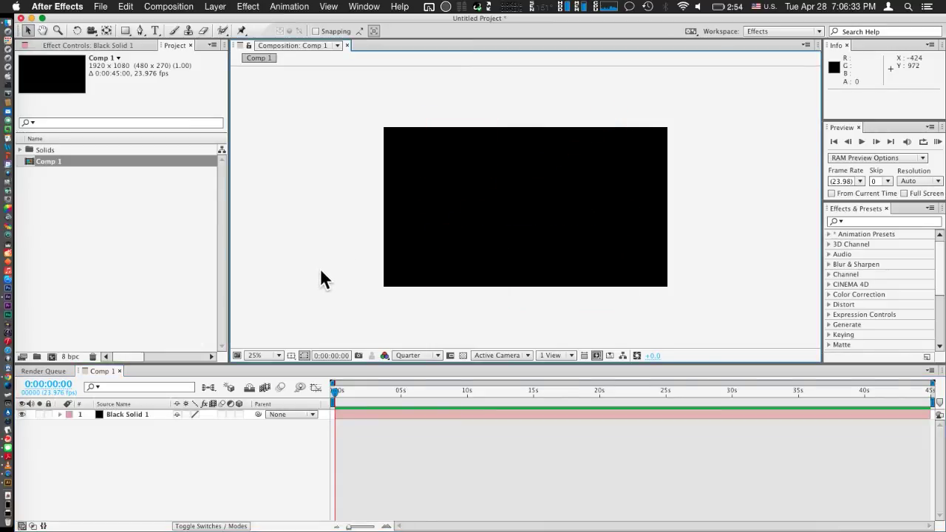
key(apostrophe)
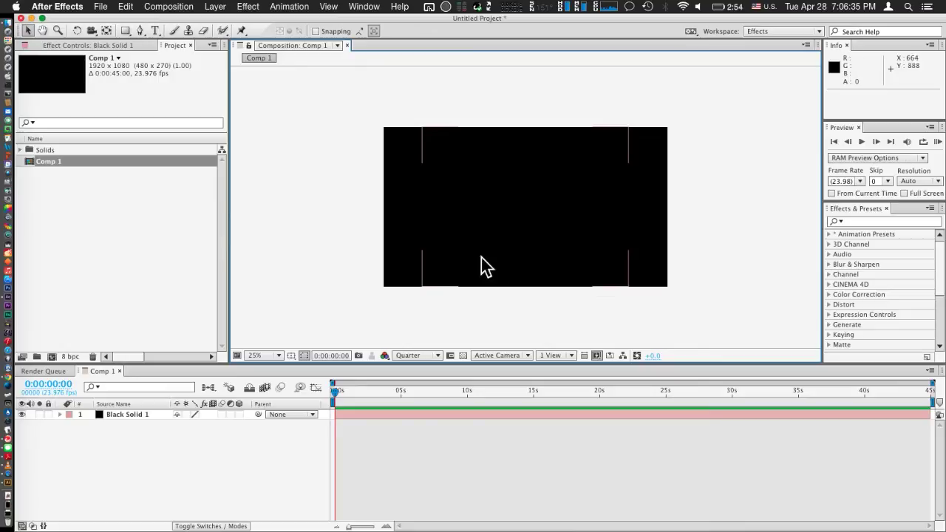
key(apostrophe)
key(apostrophe)
key(apostrophe)
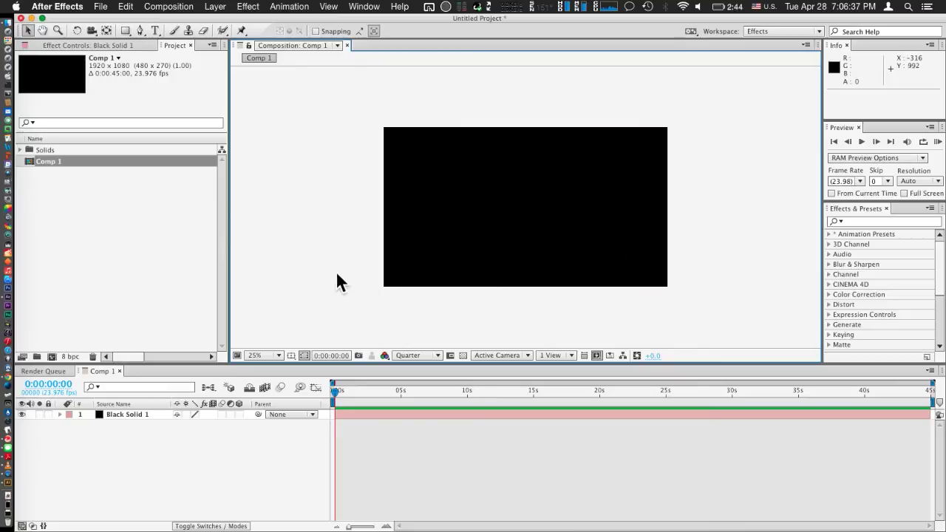
key(apostrophe)
key(apostrophe)
key(apostrophe)
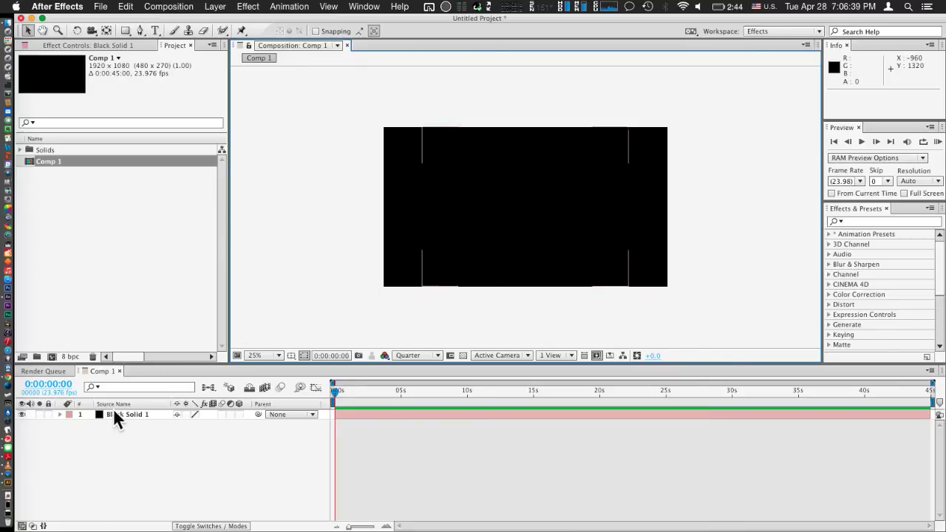
click(116, 414)
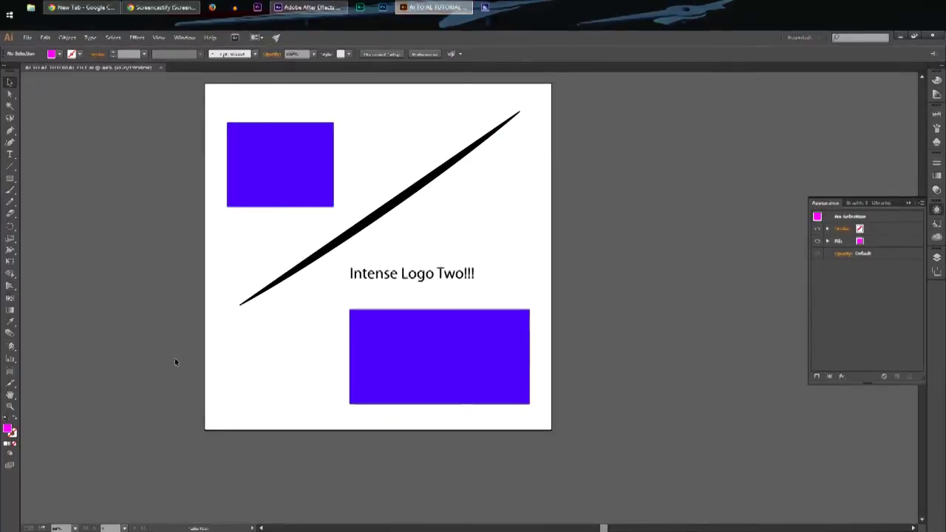
Copy all of the Illustrator logo artwork and bring the empty After Effects project to the front.
drag(189, 455, 641, 104)
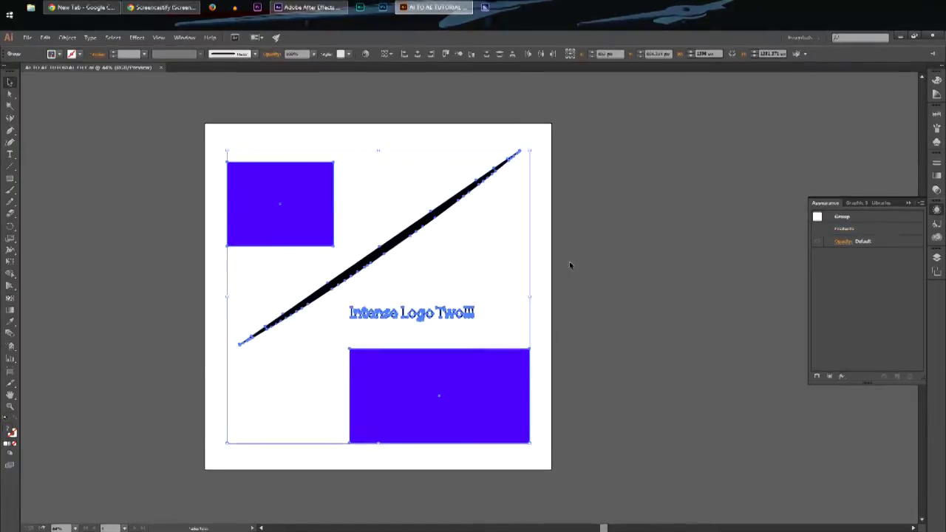
click(568, 212)
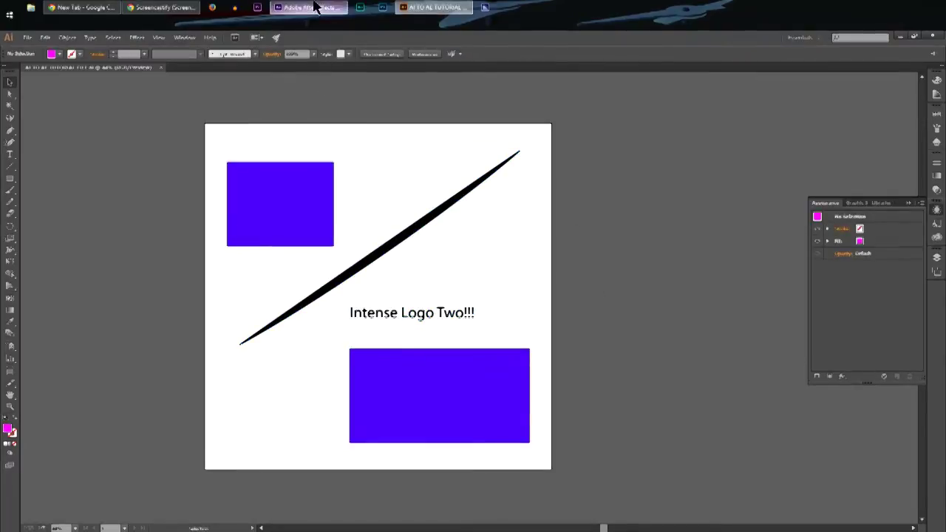
click(339, 9)
click(355, 155)
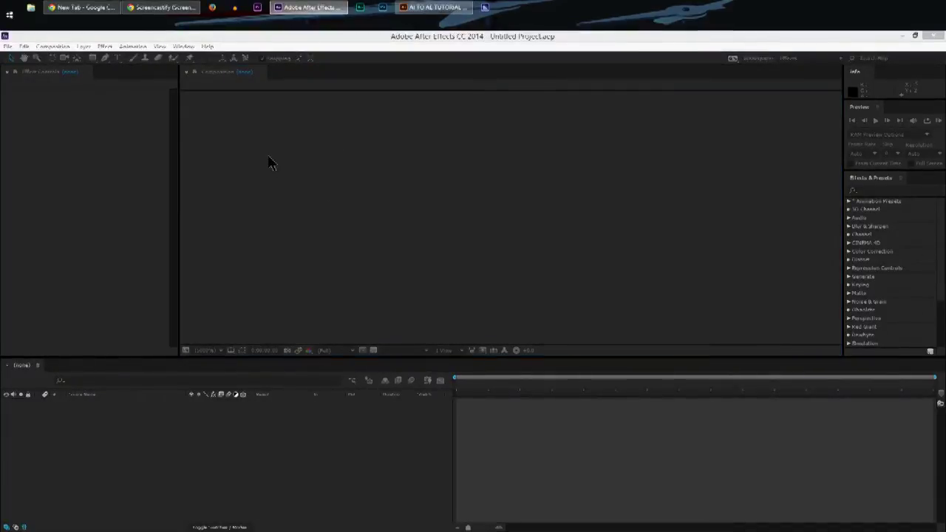
Create Comp 1 using the HDTV 1080 29.97 preset with a black (000000) background.
key(ctrl+n)
drag(268, 237, 391, 118)
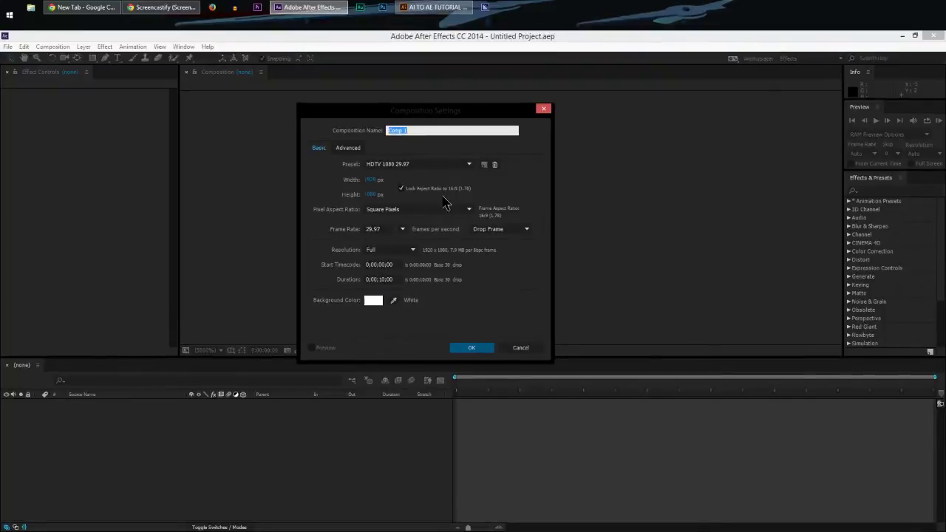
click(393, 299)
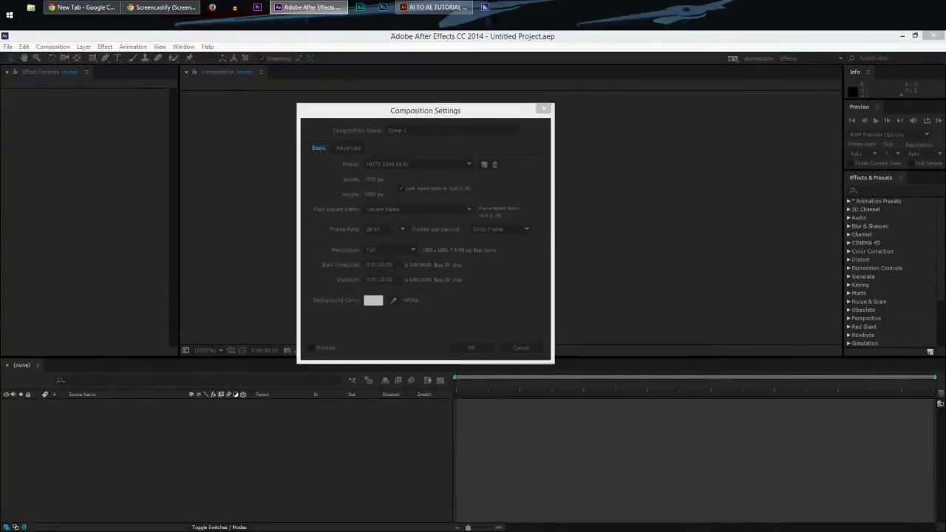
drag(329, 133, 214, 124)
drag(129, 199, 82, 260)
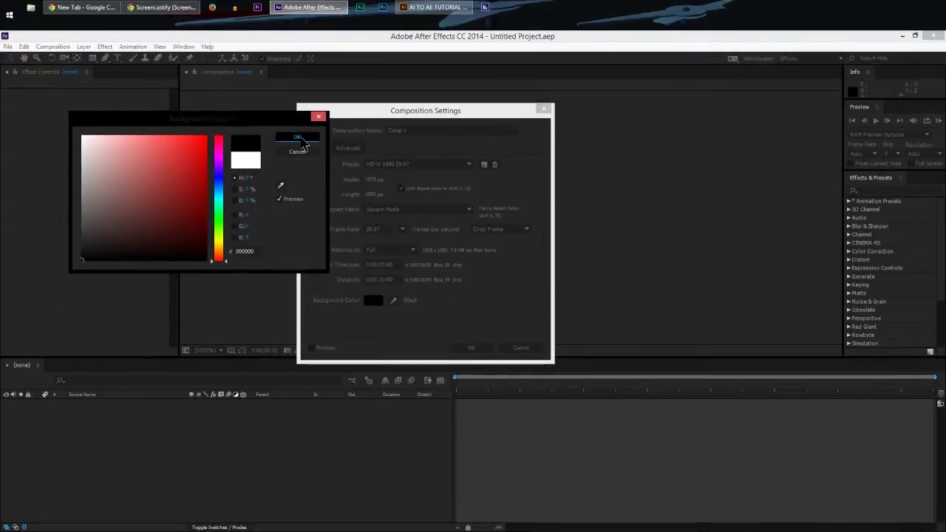
click(297, 137)
click(471, 348)
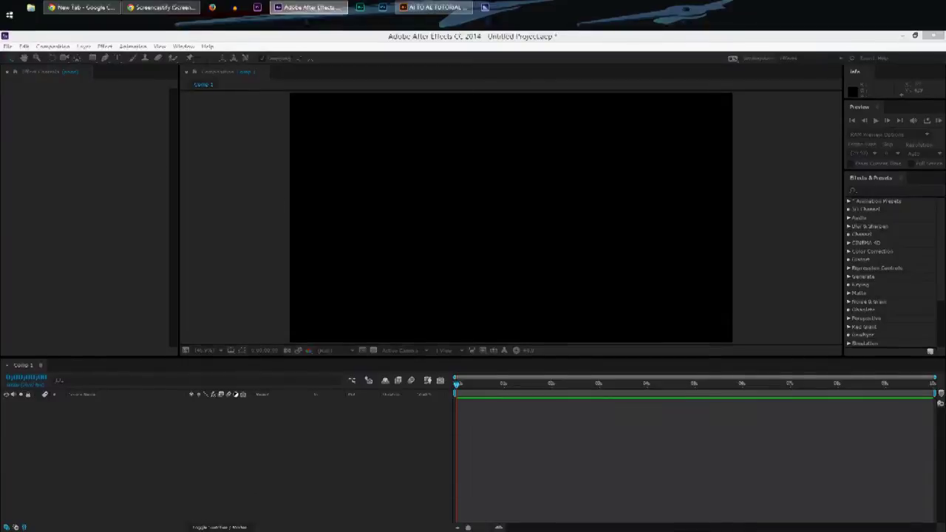
key(ctrl+y)
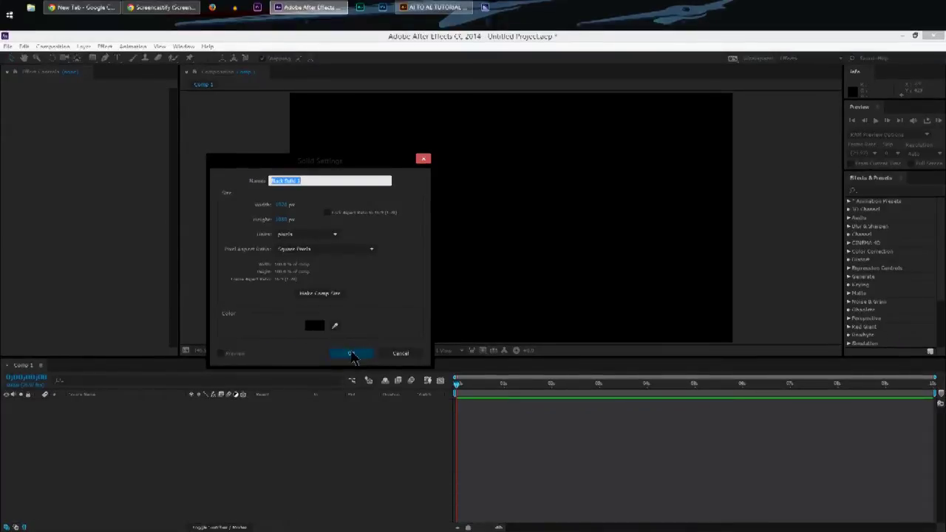
Add a full-frame Black Solid 1 and paste the Illustrator logo outlines onto it as masks.
click(361, 357)
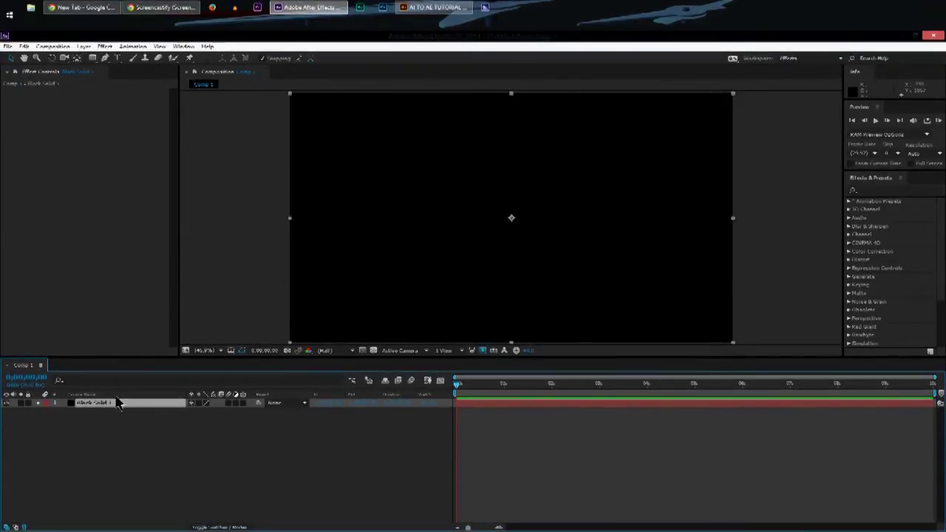
key(ctrl+v)
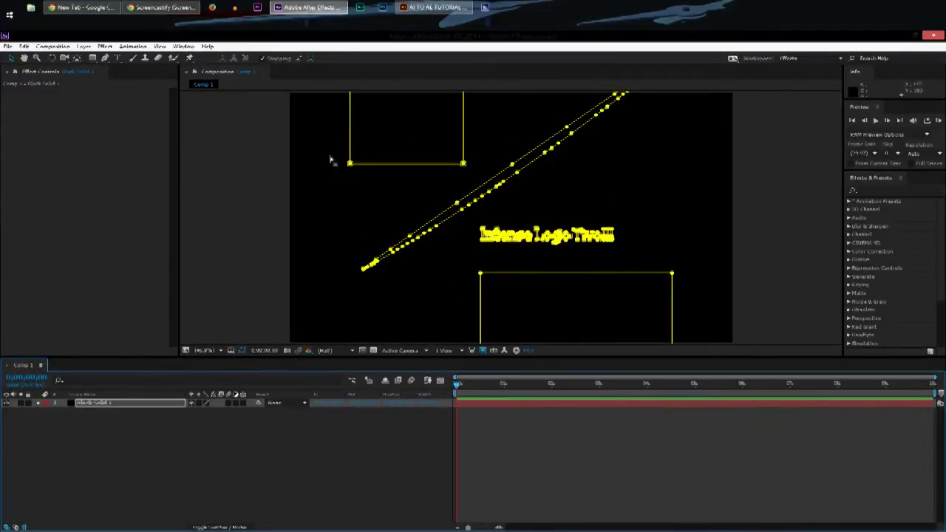
click(269, 235)
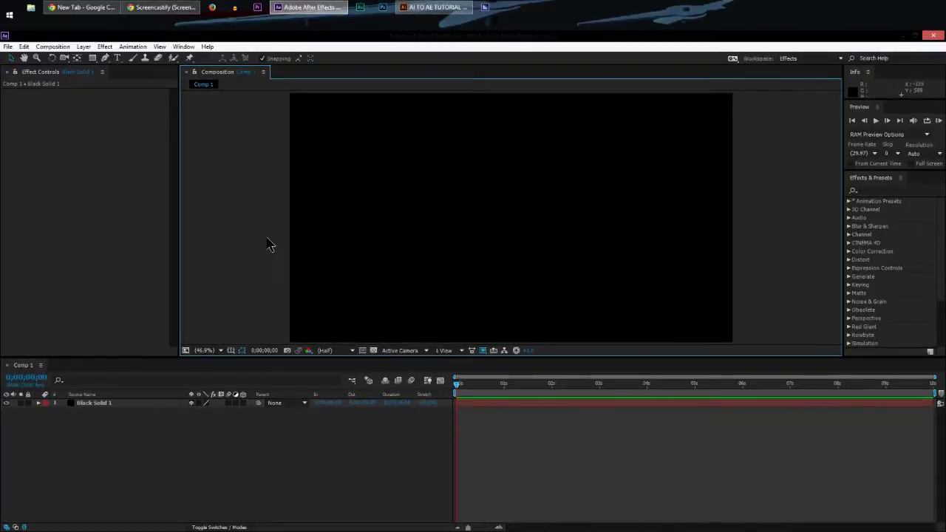
Rename the Black Solid 1 layer to 'masks'.
click(127, 405)
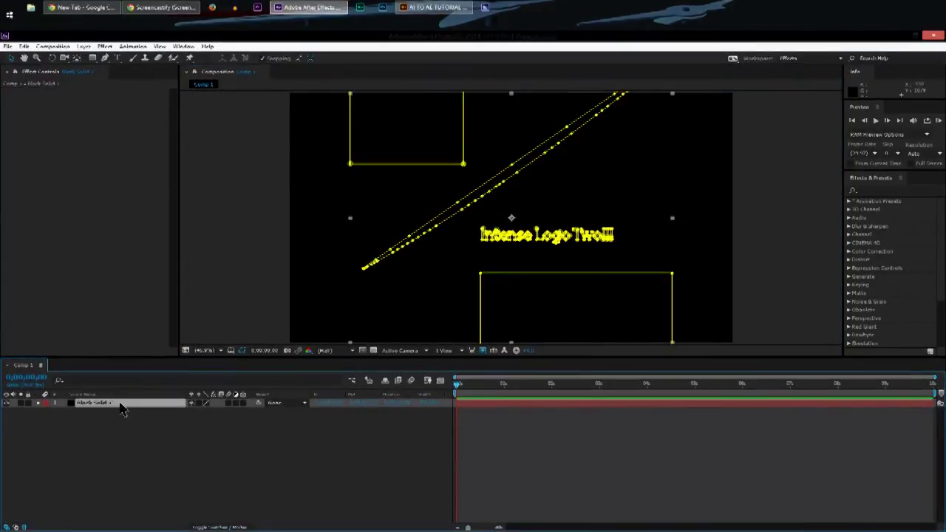
key(Return)
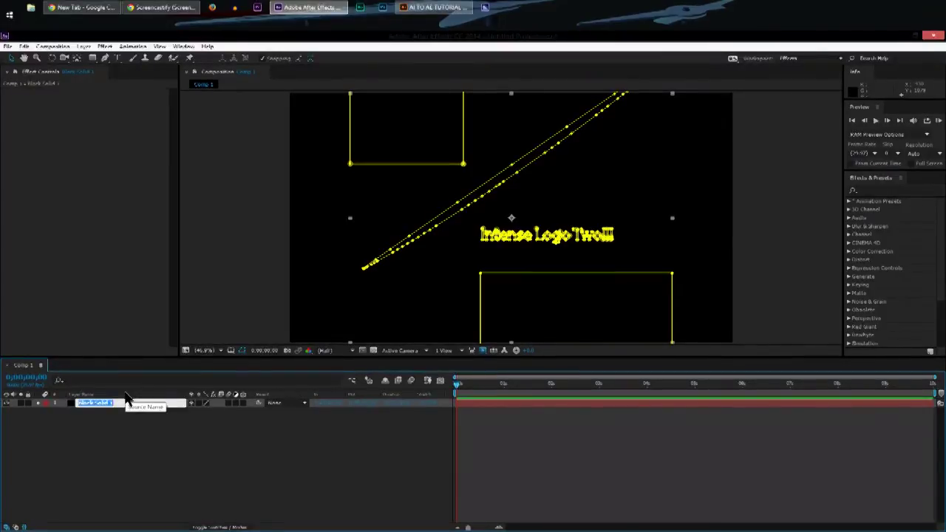
text(masks)
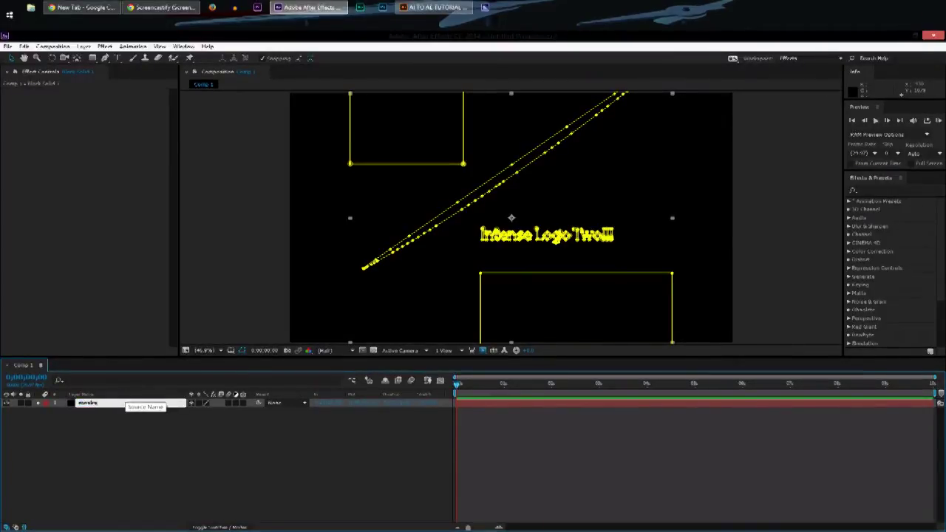
click(106, 415)
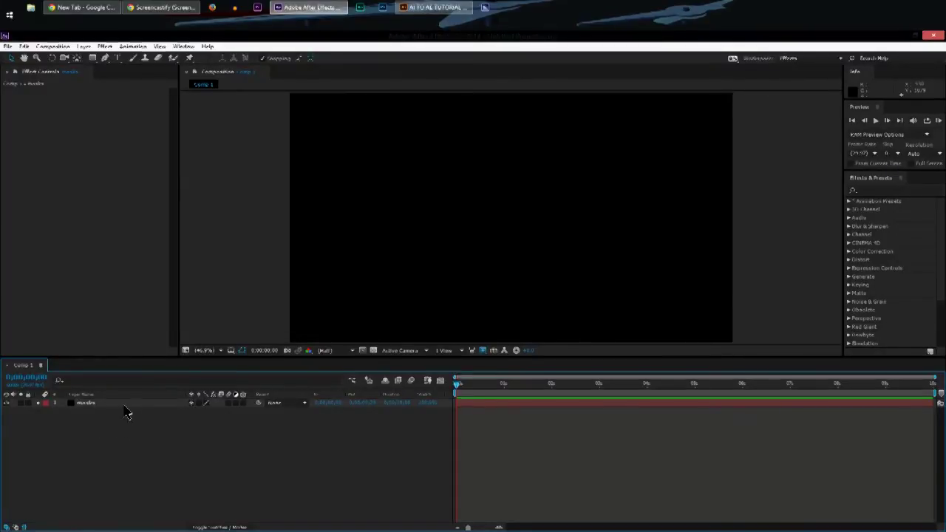
Add a second black solid above it and name it 'element'.
key(ctrl+y)
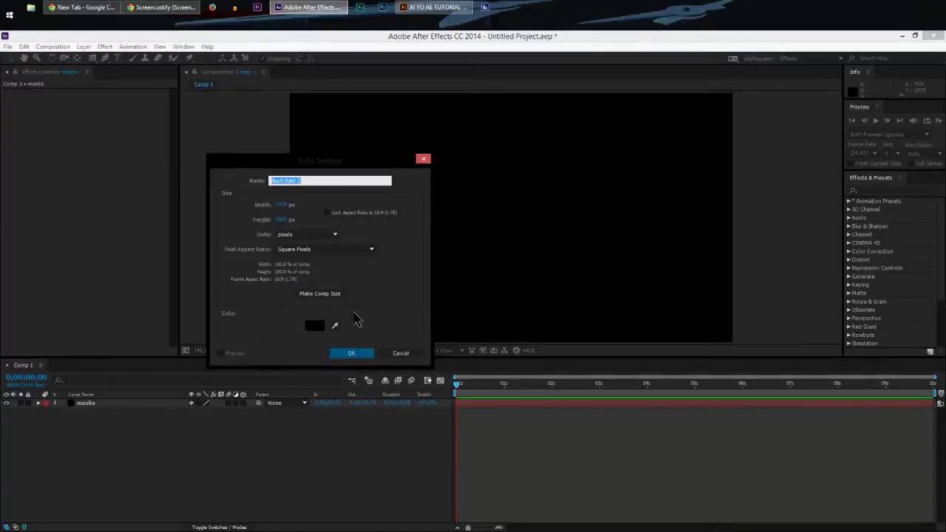
click(364, 355)
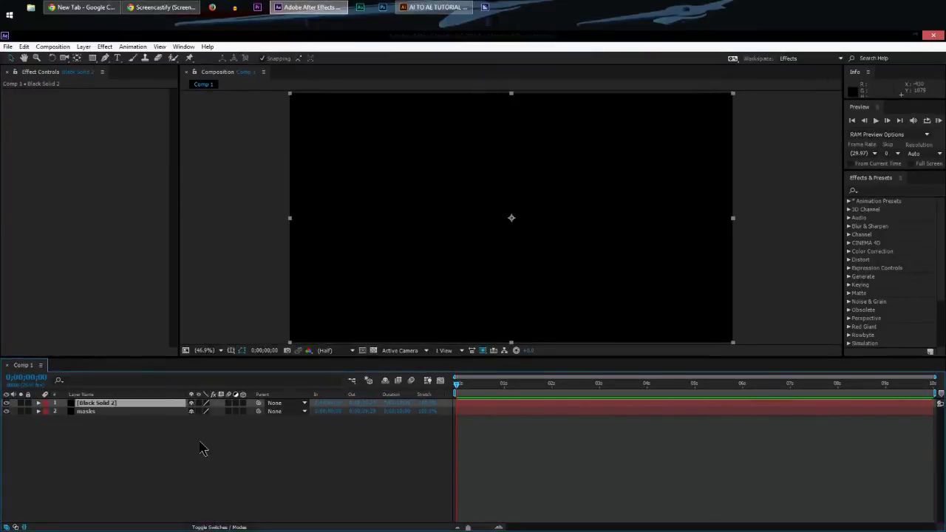
key(Return)
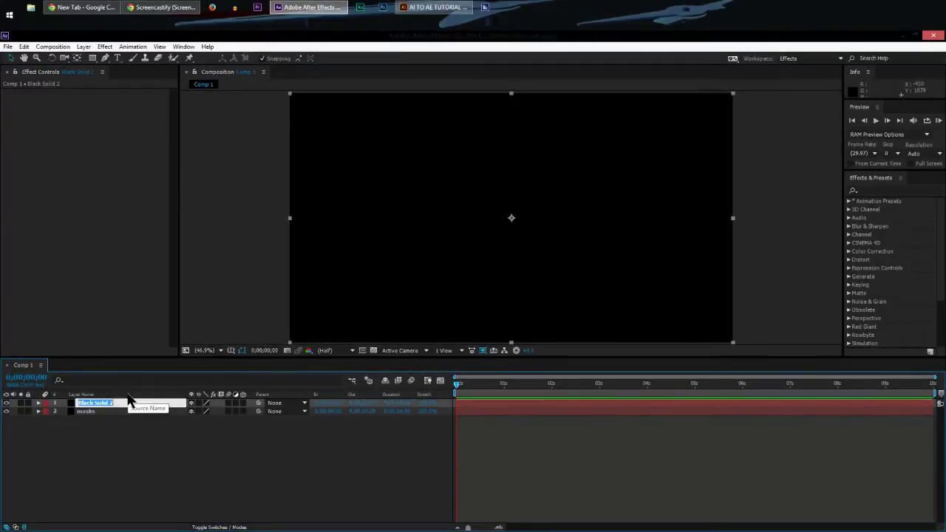
text(elemekj)
text(mnt)
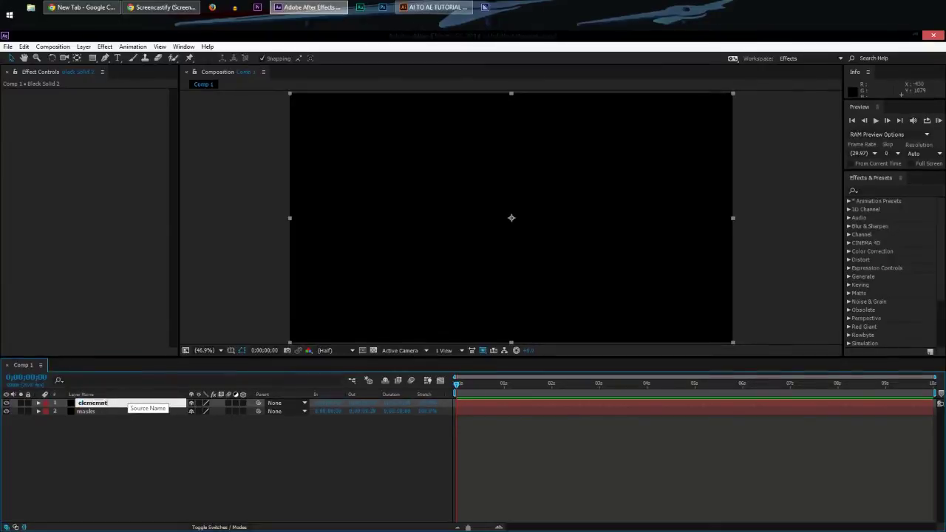
key(BackSpace)
key(BackSpace)
key(BackSpace)
text(nt)
click(178, 447)
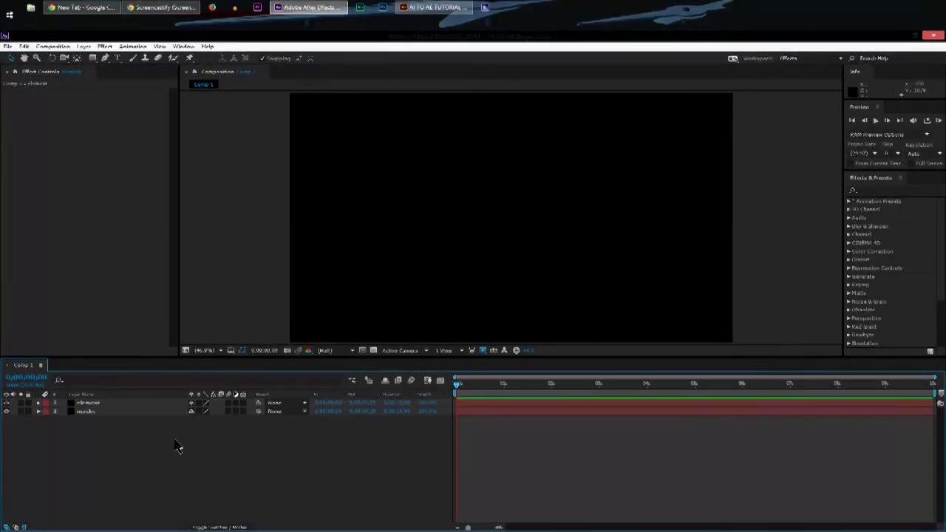
click(124, 405)
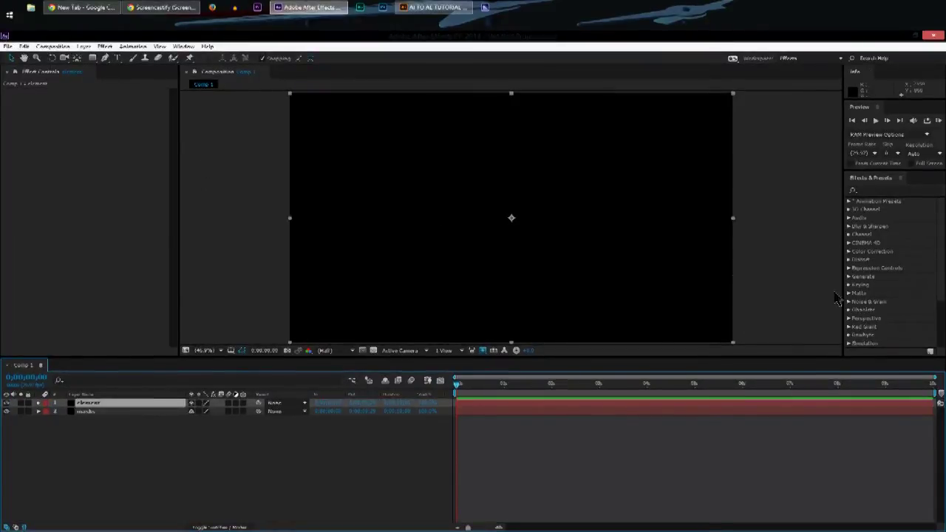
Apply the Element effect from Effects & Presets to the element layer.
click(911, 190)
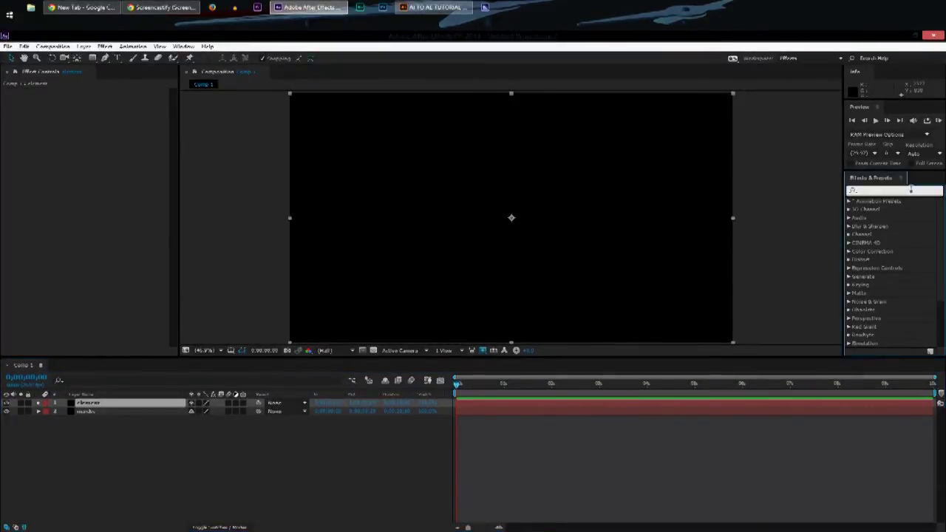
text(element)
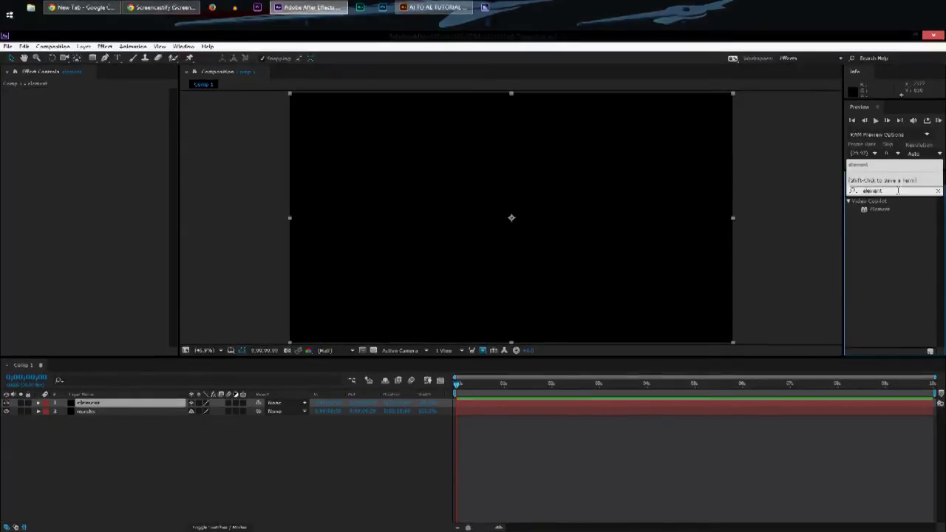
drag(885, 214, 109, 188)
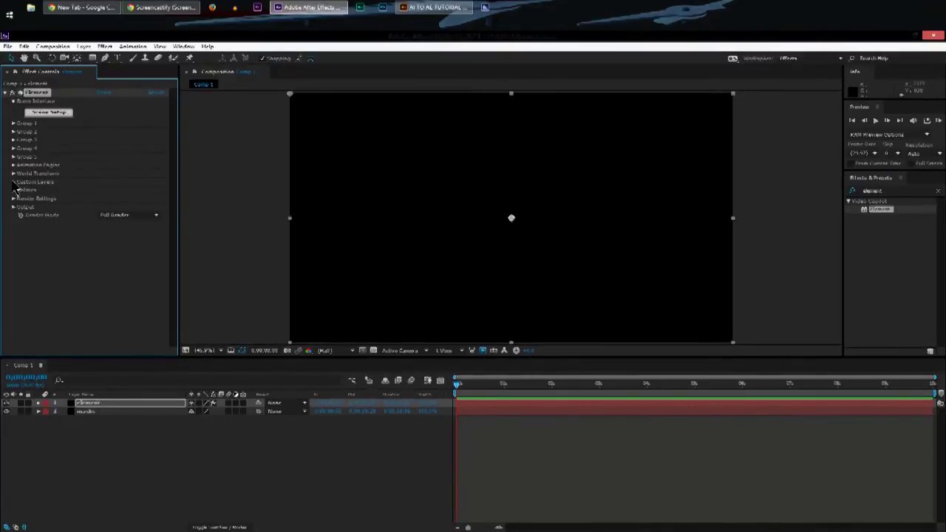
Set Path Layer 1 under Custom Layers > Custom Text and Masks to the masks layer.
click(13, 182)
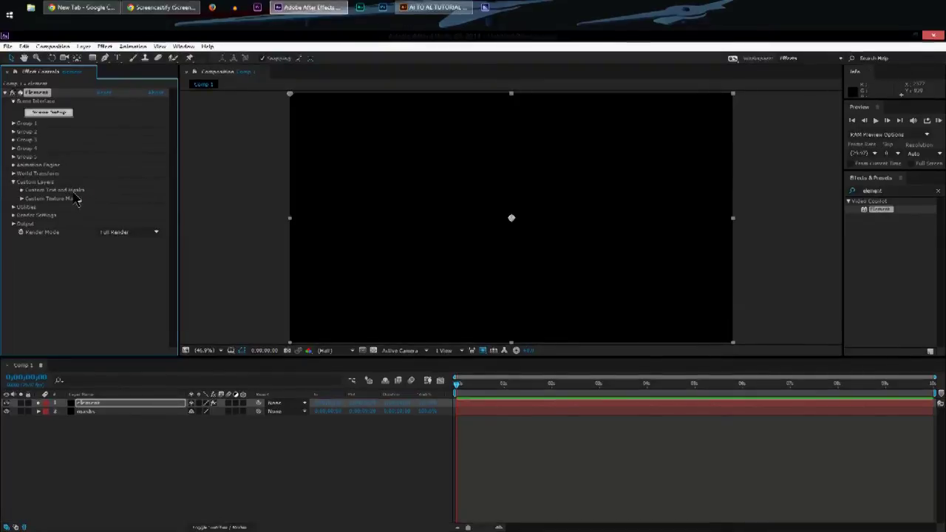
click(22, 190)
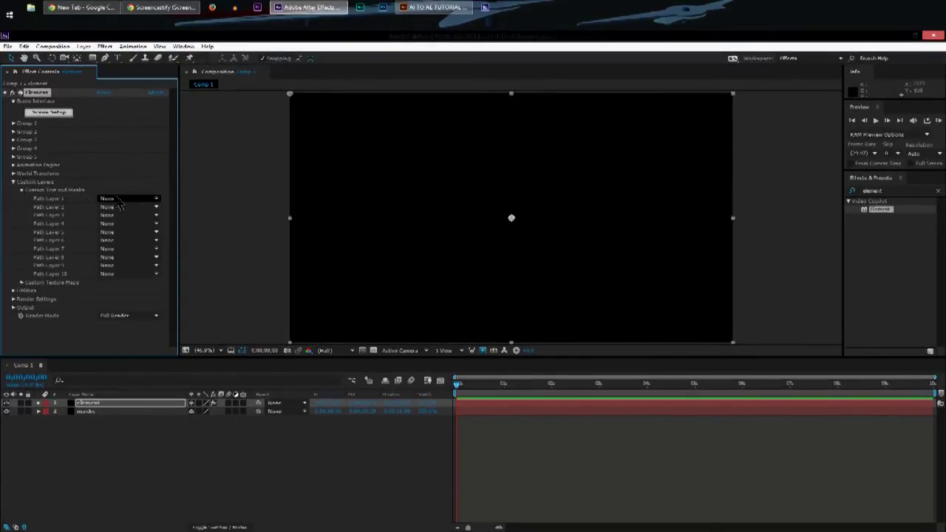
click(151, 201)
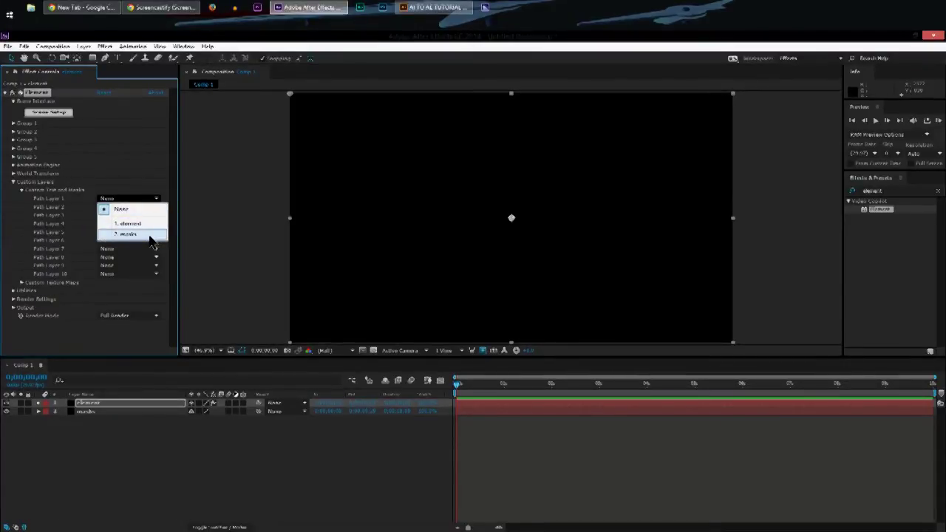
click(152, 235)
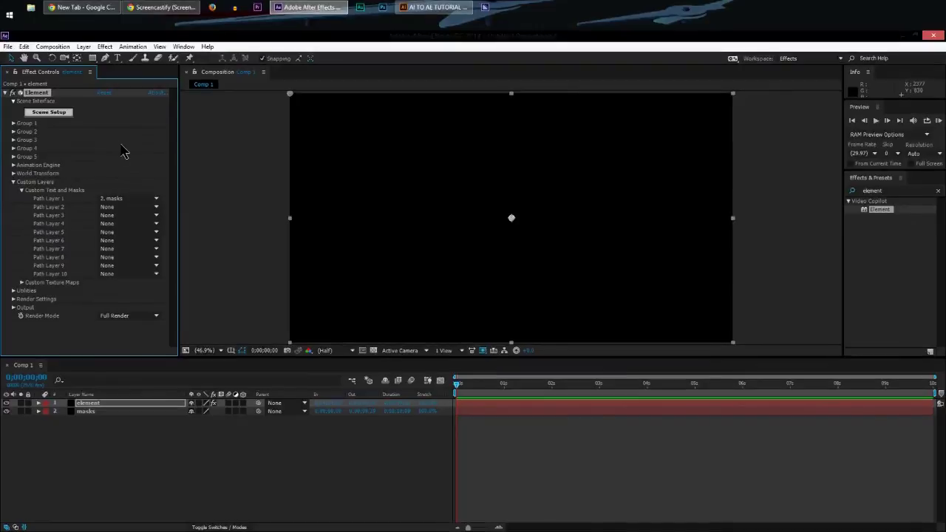
In Element 3D Scene Setup, extrude the logo paths and apply the Outside_Glow preset material.
click(69, 115)
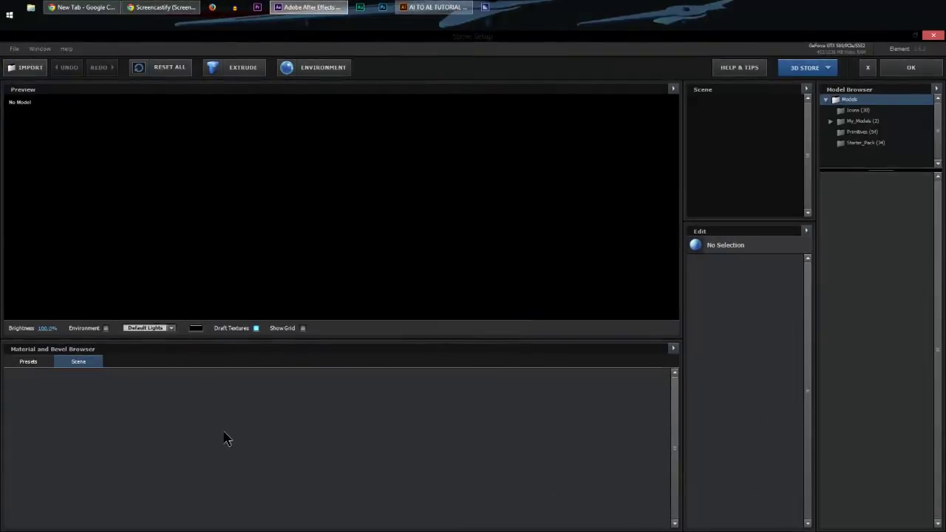
click(247, 73)
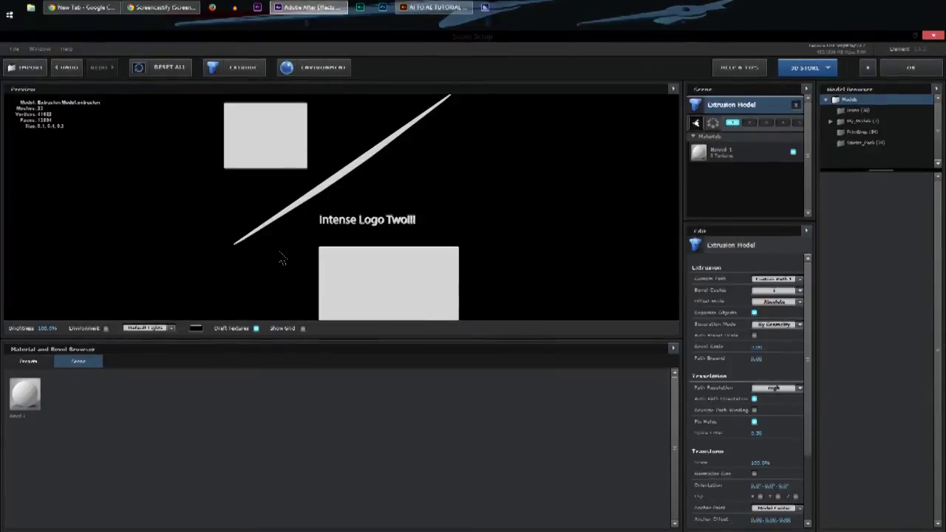
mouse_move(268, 253)
mouse_down()
mouse_move(285, 244)
mouse_move(333, 247)
mouse_move(298, 175)
mouse_move(259, 192)
mouse_move(262, 249)
mouse_move(318, 255)
mouse_move(282, 253)
mouse_move(266, 237)
mouse_move(259, 255)
mouse_move(283, 244)
mouse_move(293, 251)
mouse_move(266, 249)
mouse_up()
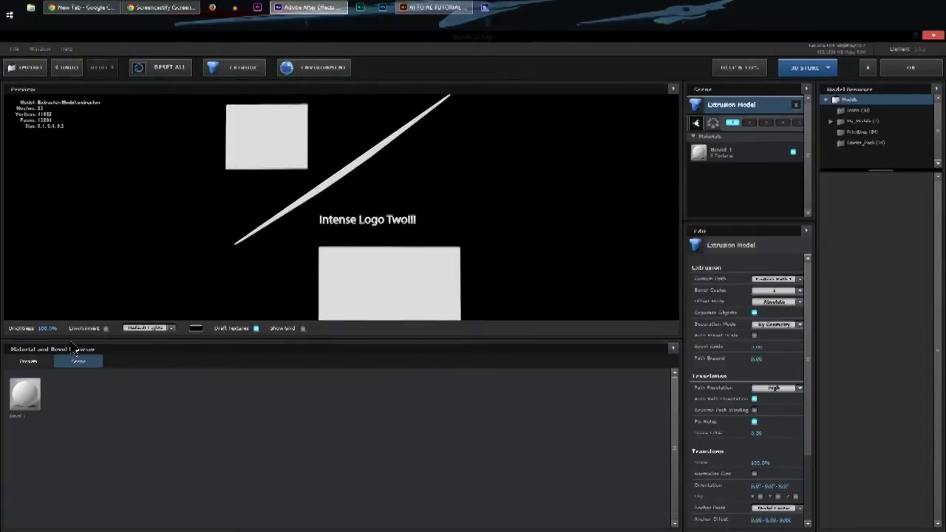
drag(536, 396, 425, 263)
mouse_move(312, 254)
mouse_down()
mouse_move(289, 239)
mouse_move(274, 247)
mouse_move(293, 249)
mouse_up()
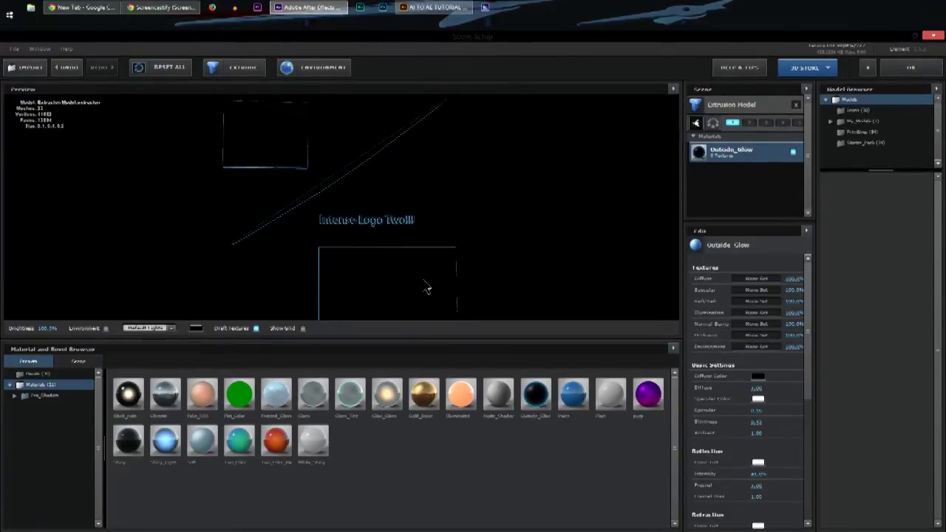
Review the Extrusion Model's Bevel settings from an angled view, then accept the Scene Setup.
click(737, 146)
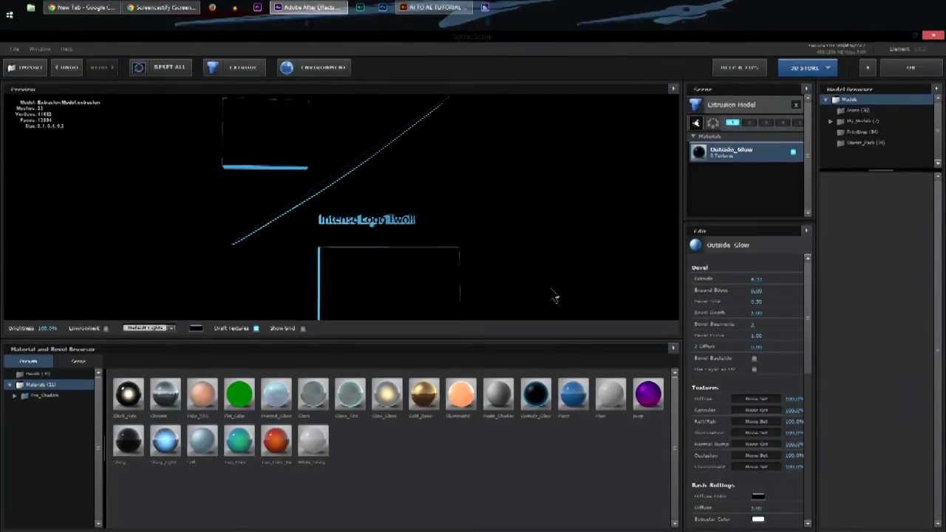
mouse_move(343, 273)
mouse_down()
mouse_move(414, 271)
mouse_move(376, 239)
mouse_move(338, 237)
mouse_move(357, 236)
mouse_move(310, 289)
mouse_move(281, 270)
mouse_move(362, 271)
mouse_move(315, 264)
mouse_move(336, 274)
mouse_up()
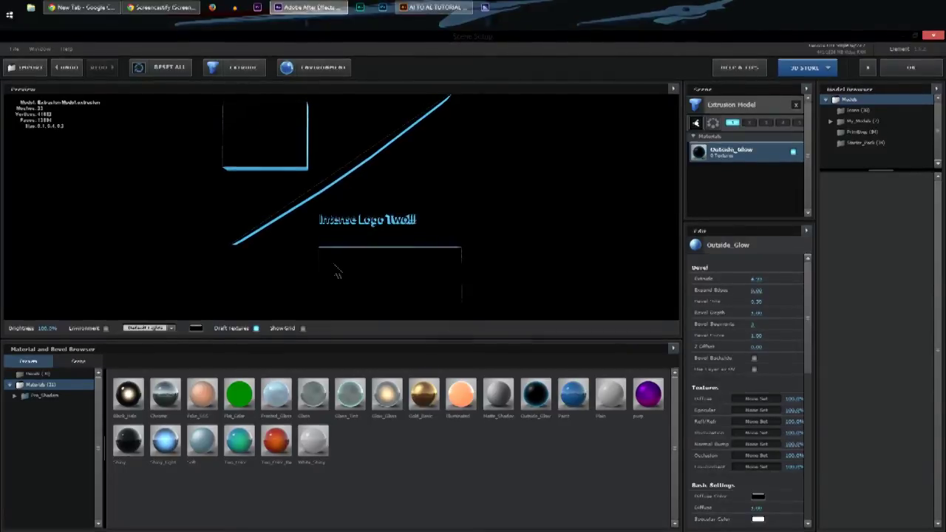
click(911, 67)
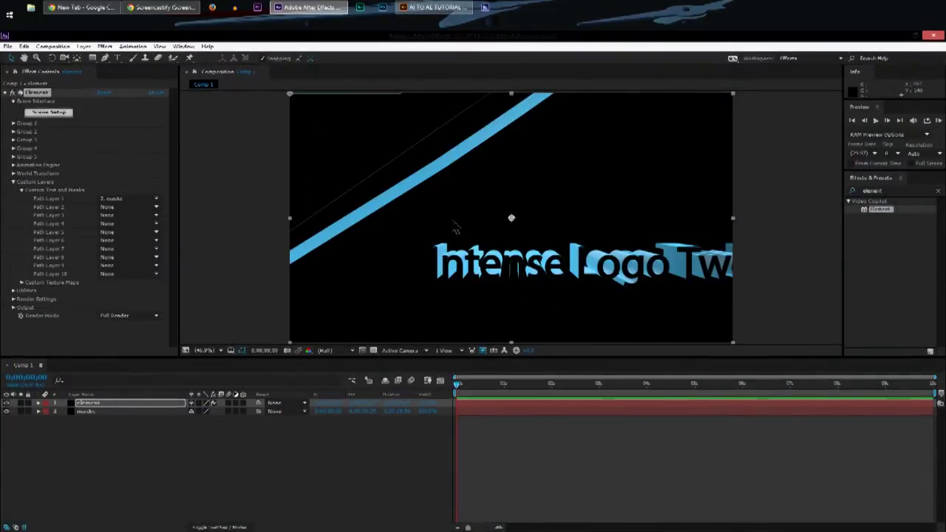
Lower the Particle Size under Group 1 > Particle Look on the Element effect.
click(14, 124)
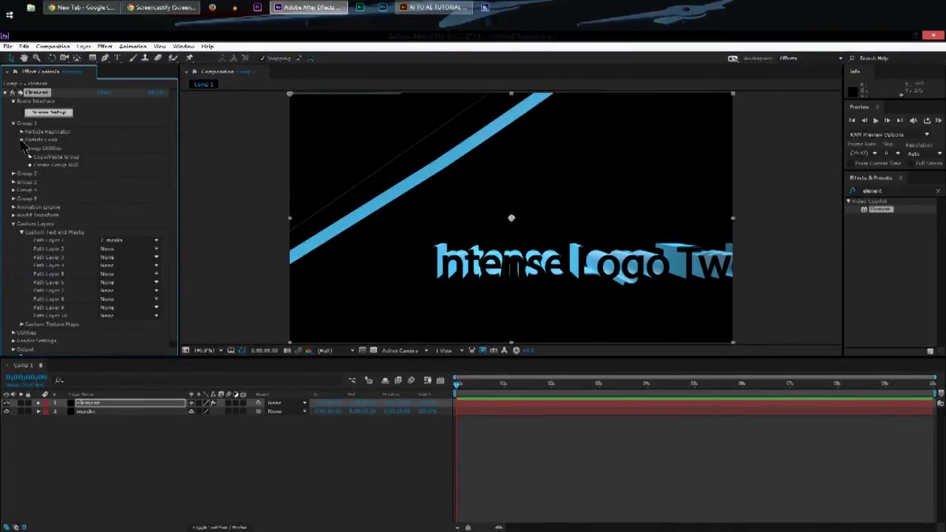
click(22, 140)
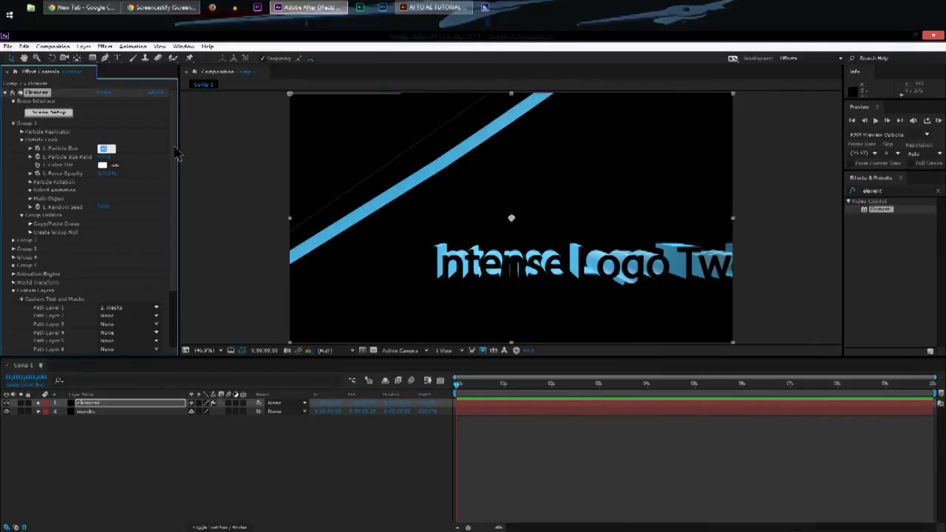
key(Return)
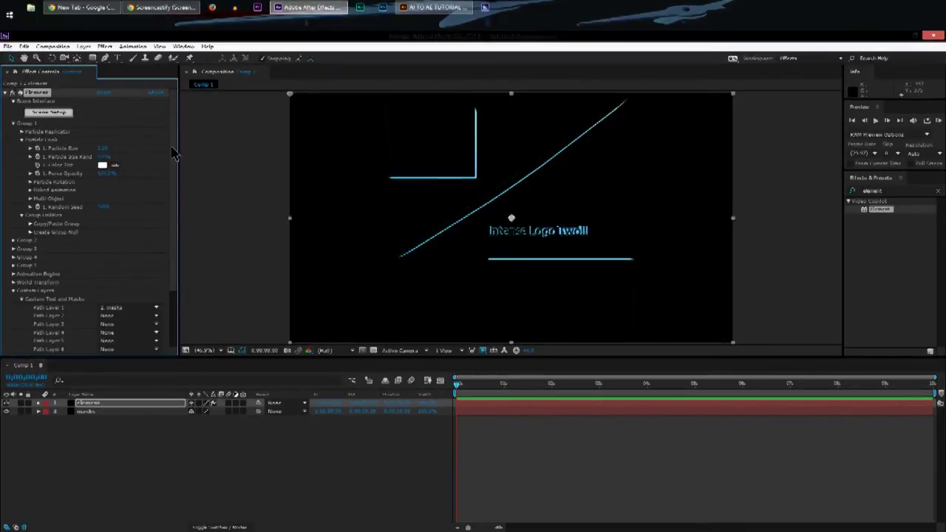
click(234, 151)
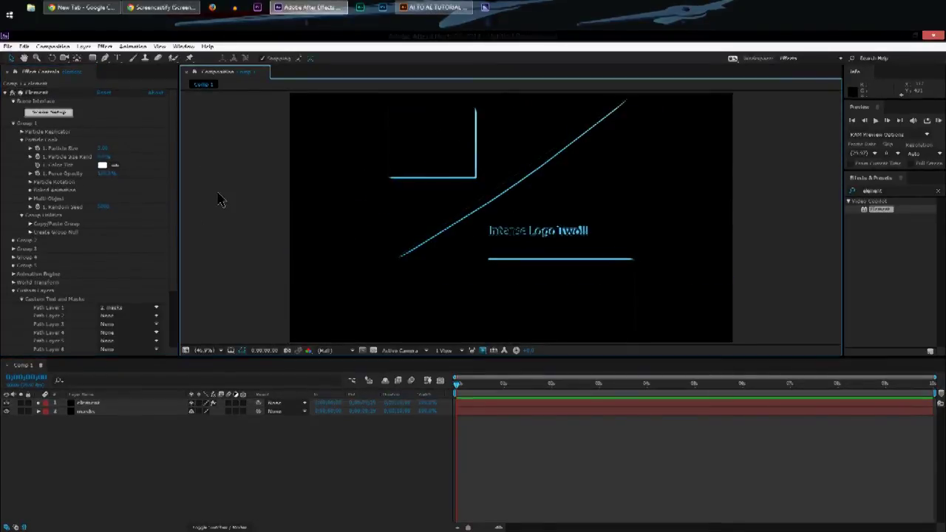
Add Camera 1 to Comp 1 through Layer > New > Camera with default settings.
click(84, 46)
mouse_move(148, 59)
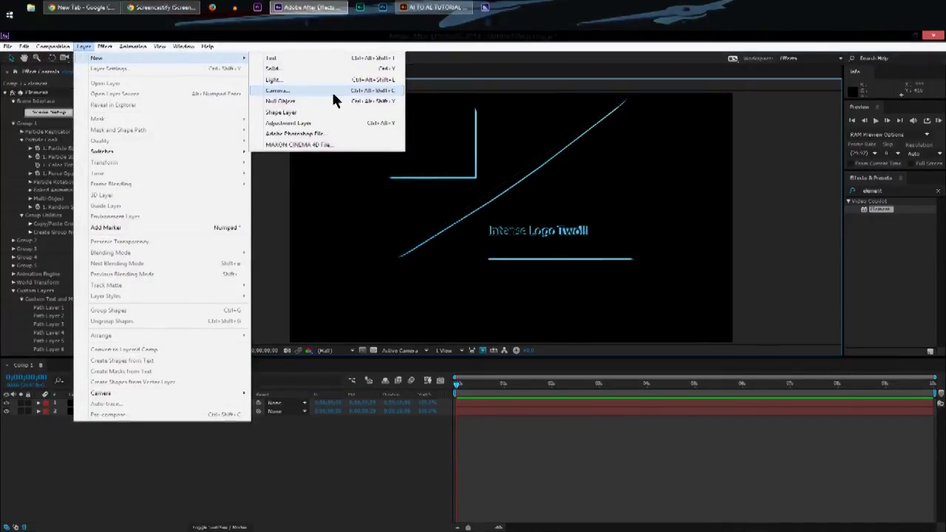
click(327, 153)
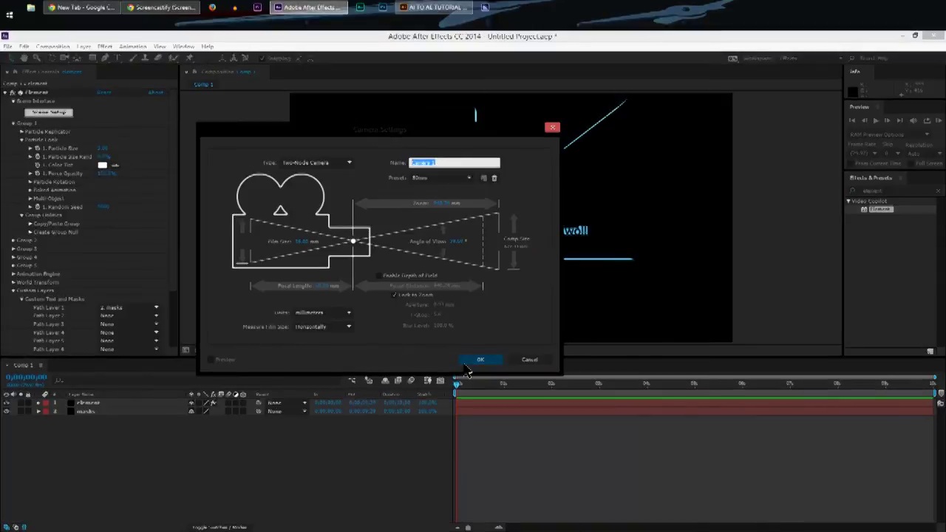
click(481, 359)
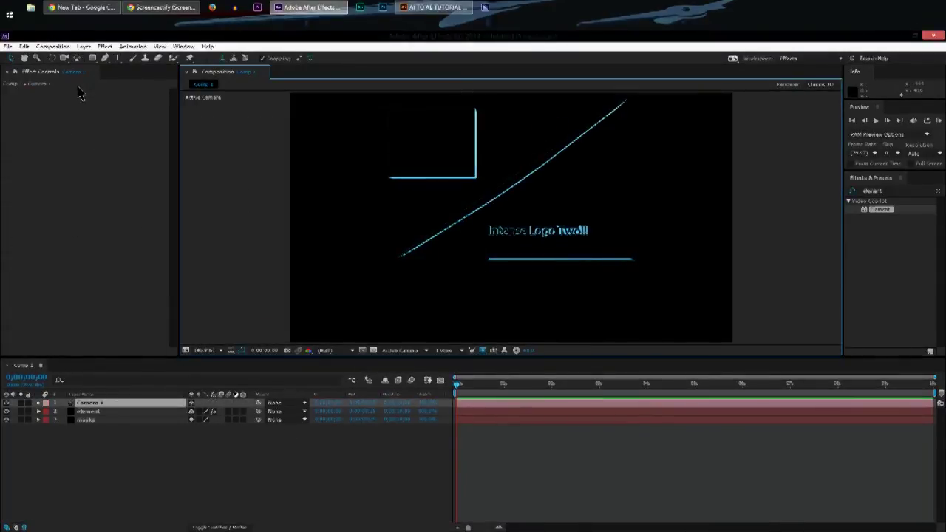
Orbit the camera with the Unified Camera tool to show the logo's extruded depth.
click(64, 58)
mouse_move(471, 247)
mouse_down()
mouse_move(456, 195)
mouse_move(524, 252)
mouse_move(389, 239)
mouse_move(484, 251)
mouse_move(468, 243)
mouse_up()
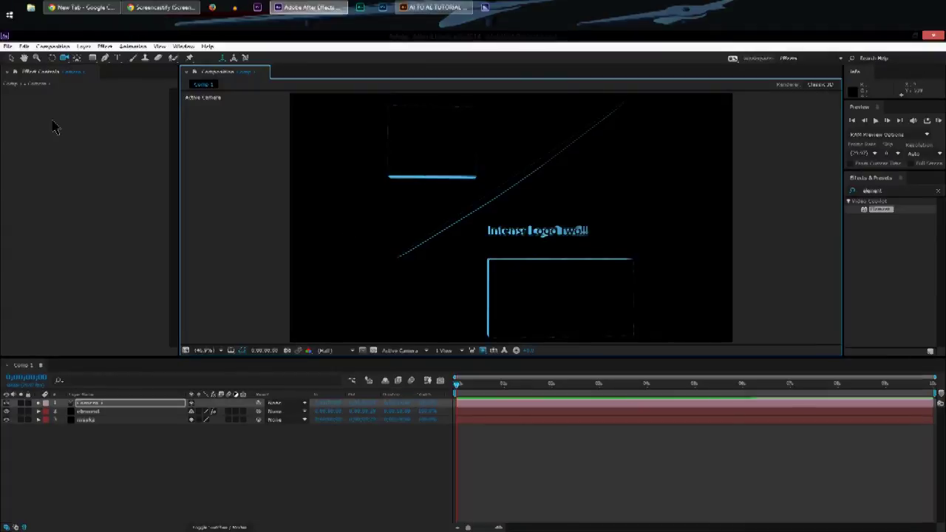
click(11, 58)
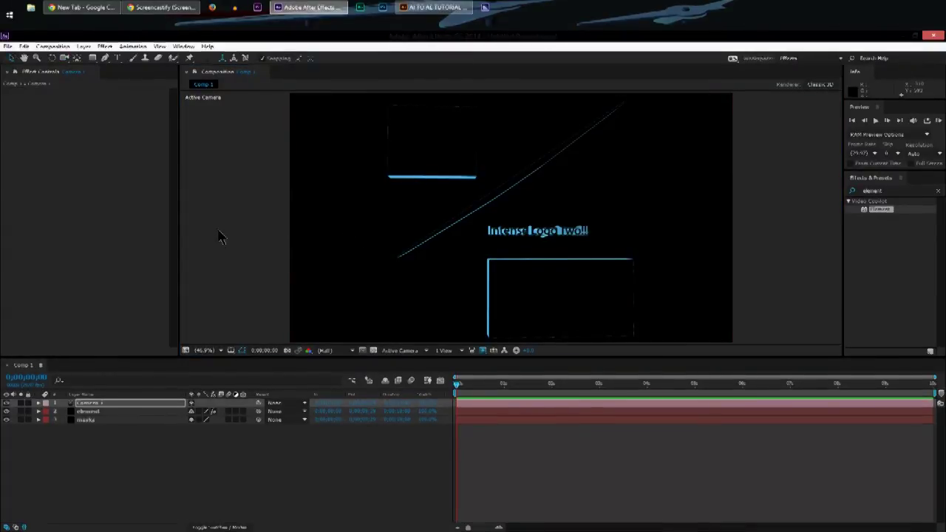